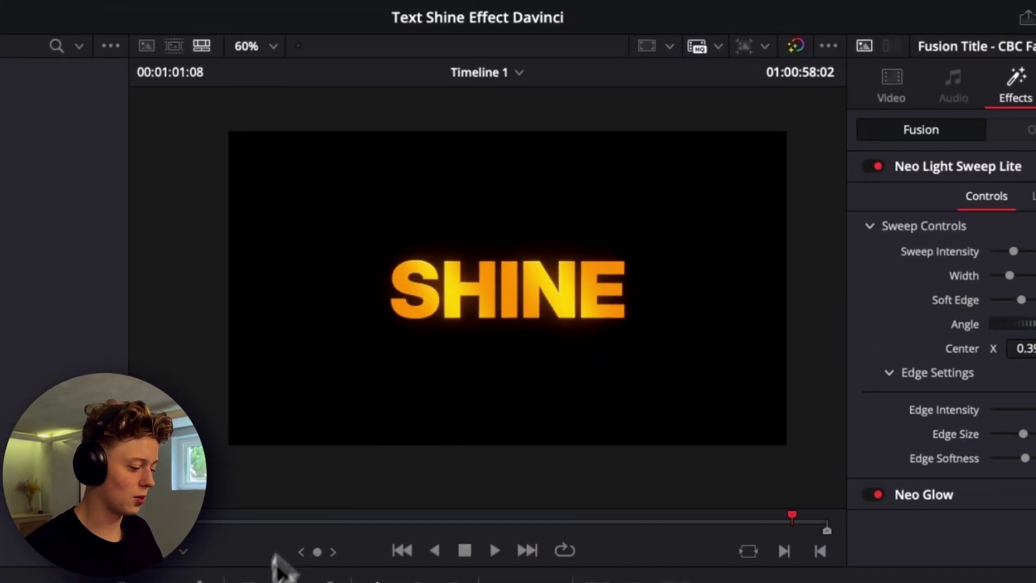
Step: Recolour the solid fill of the existing SHINE title to blue with a hue of 0.616
click(891, 86)
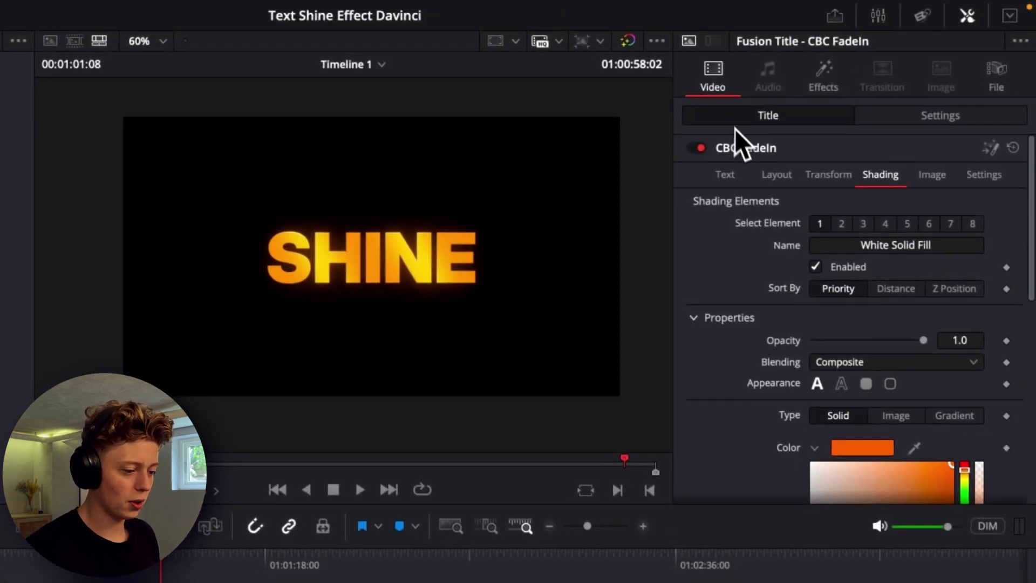
scroll(869, 382, down, 4)
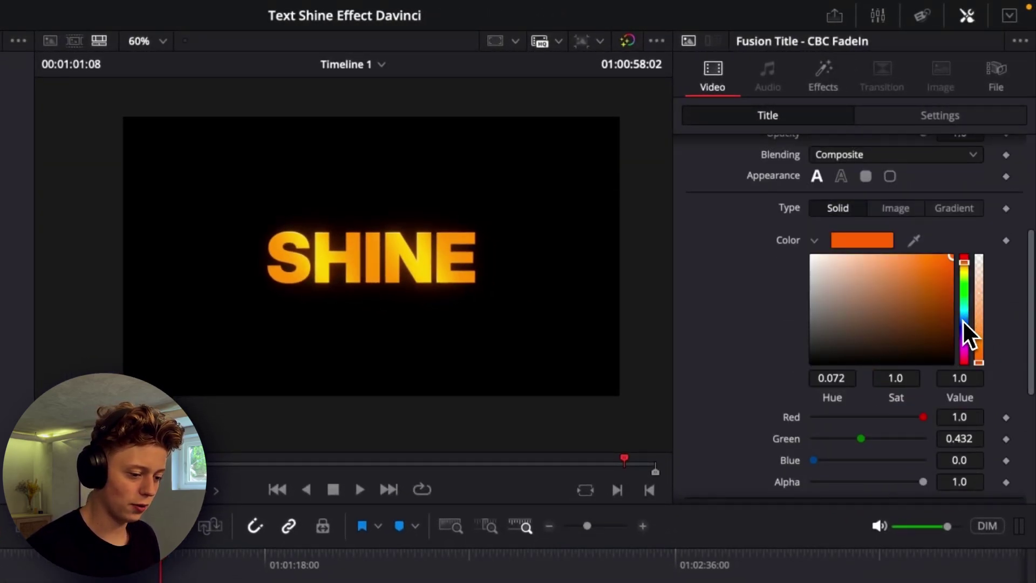
drag(962, 319, 963, 324)
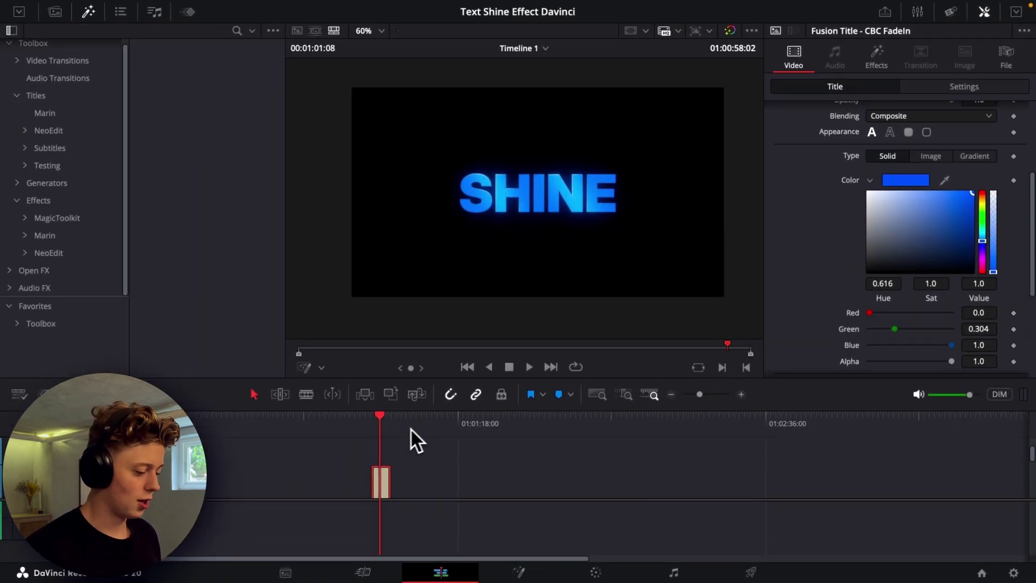
Step: Place a CBC FadeIn title from the NeoEdit titles after the existing title on the timeline, and list the NeoEdit Starter Pack titles
click(400, 426)
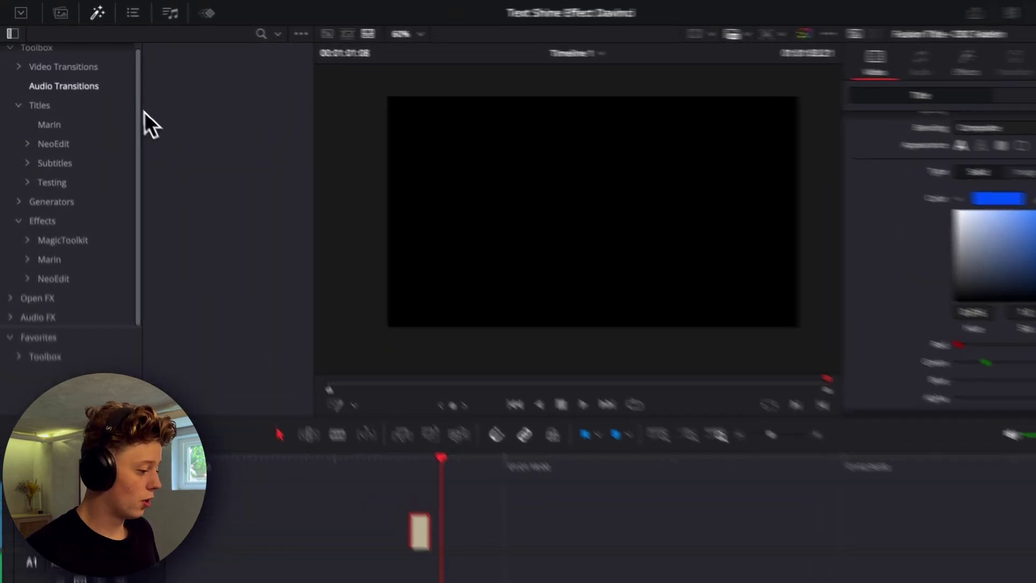
click(85, 132)
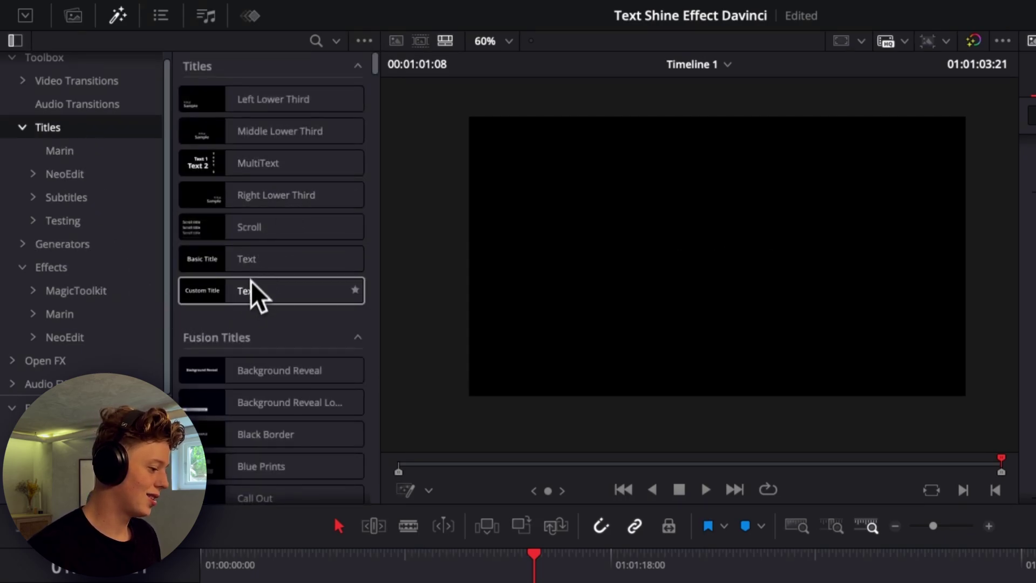
click(38, 178)
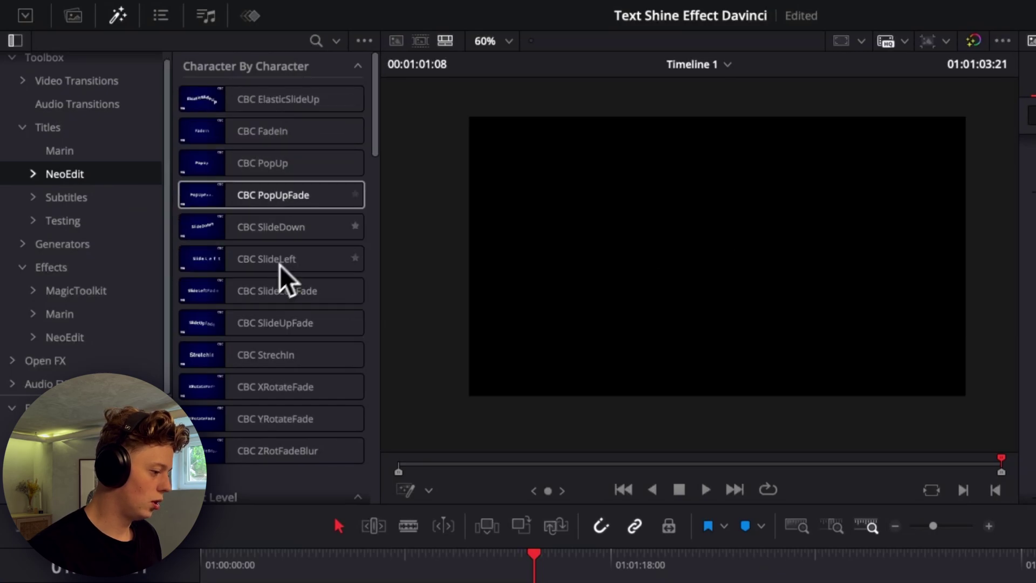
drag(281, 131, 429, 462)
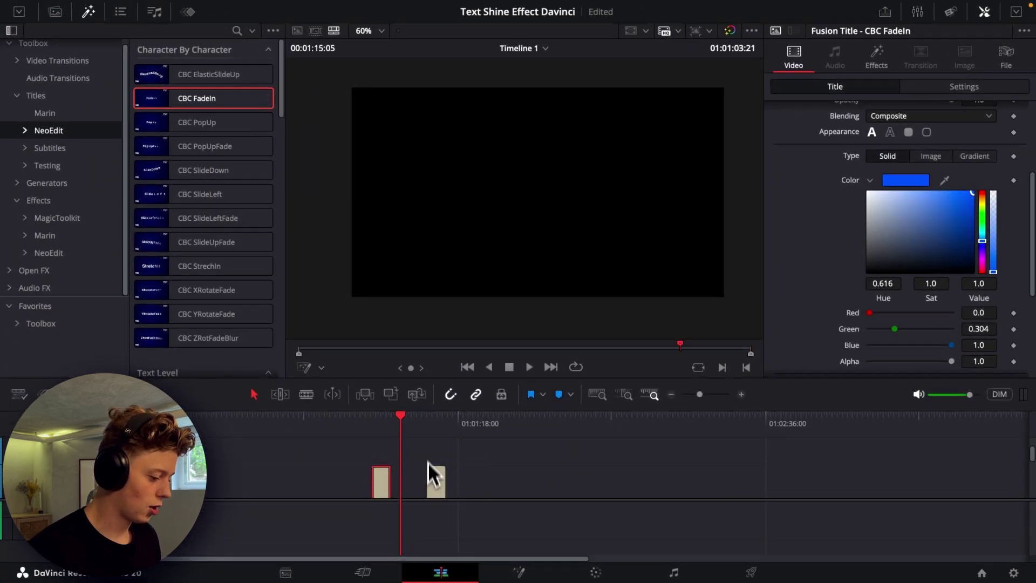
click(568, 567)
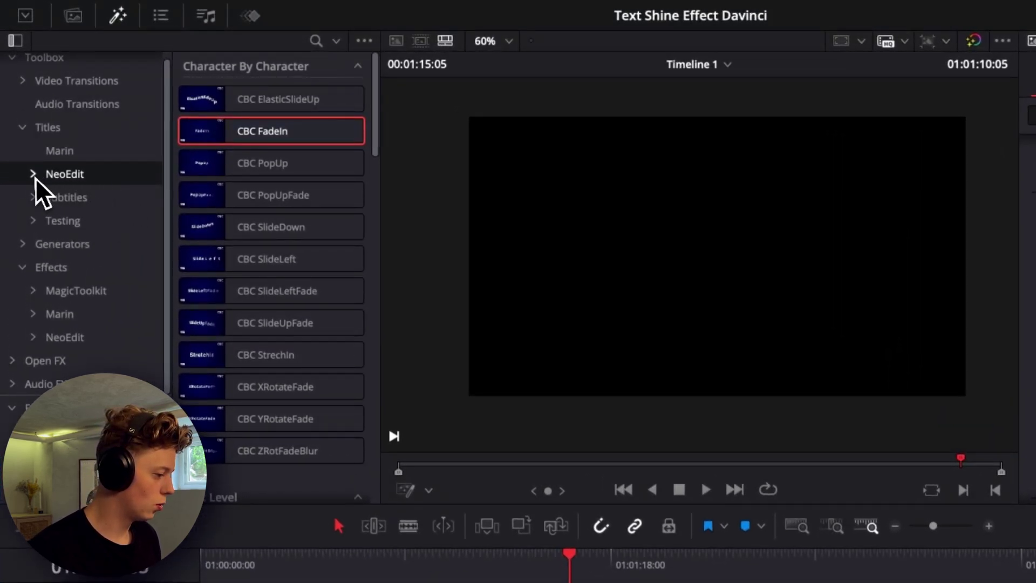
click(33, 173)
click(125, 220)
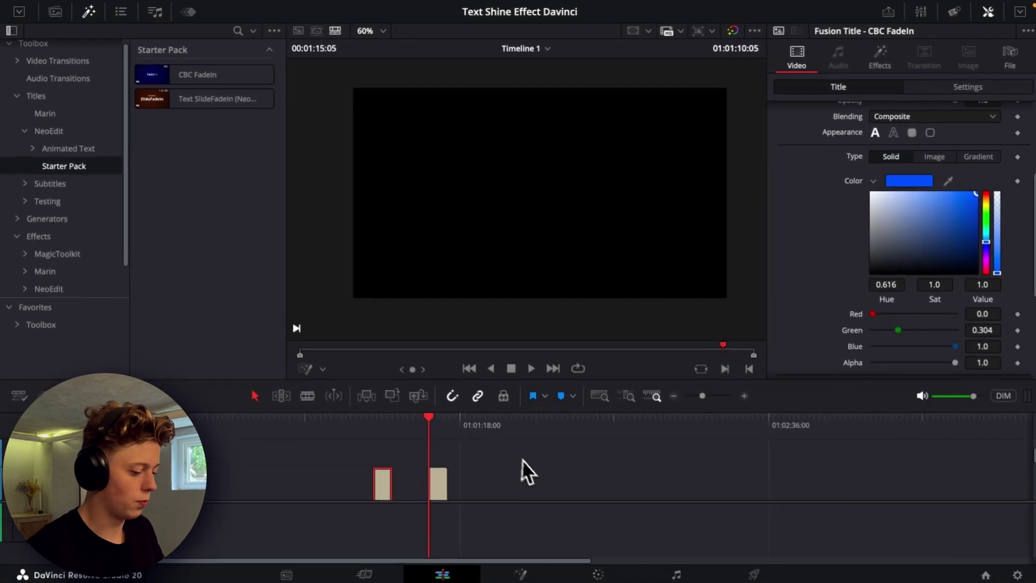
Step: Select the new CBC FadeIn title with its text displayed and replace that text with SHINE
click(475, 463)
key(space)
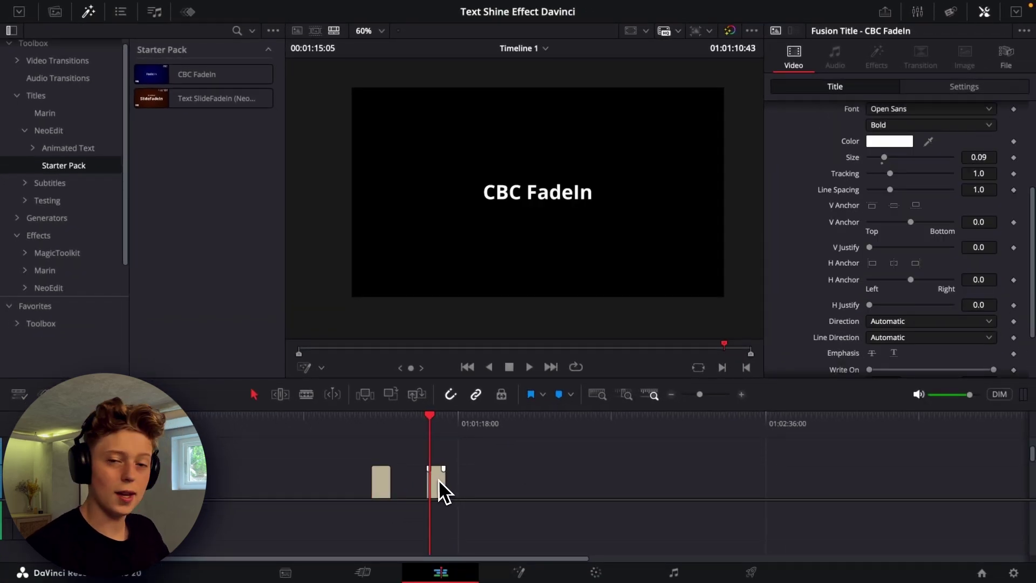
scroll(904, 186, up, 5)
drag(867, 129, 508, 110)
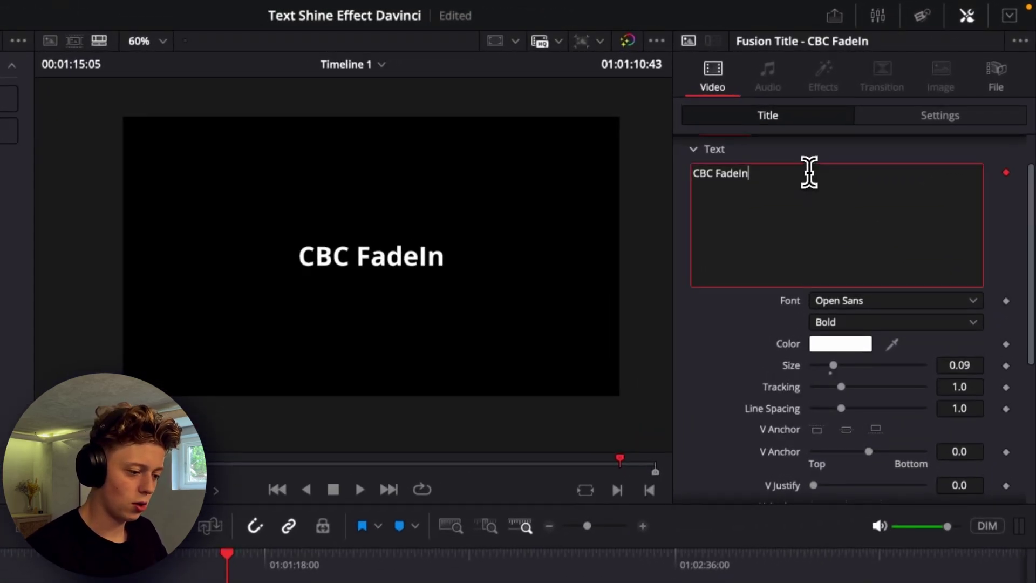
text(SHU)
key(BackSpace)
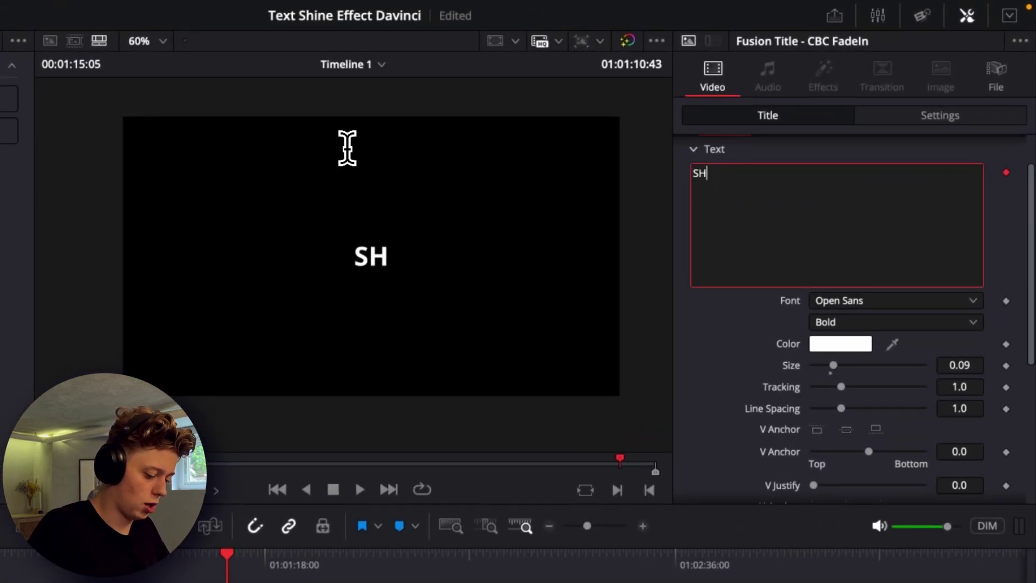
text(INE)
Step: Set the new title's font to Inter 28pt Black and its size to 0.2383
click(902, 302)
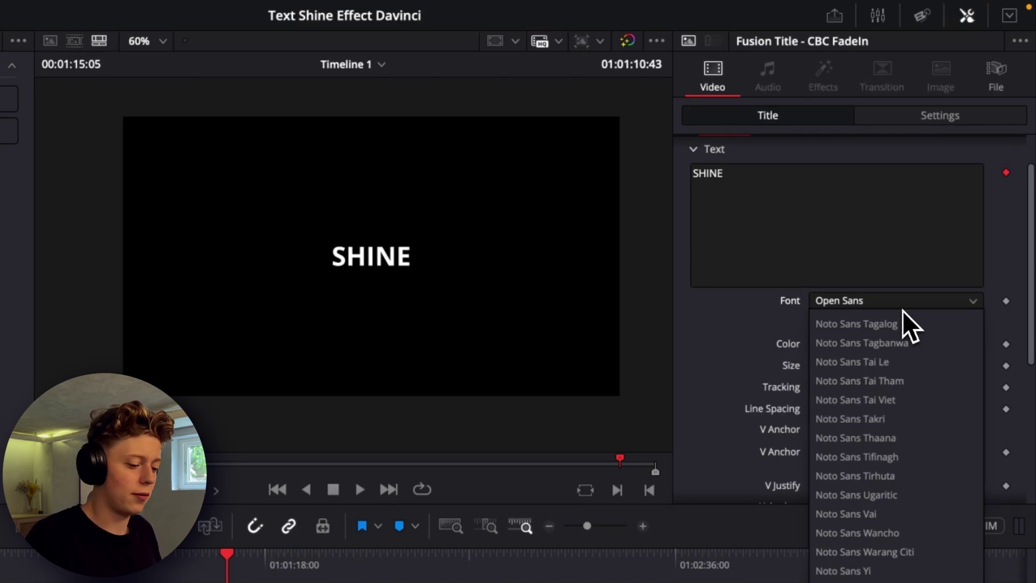
click(816, 327)
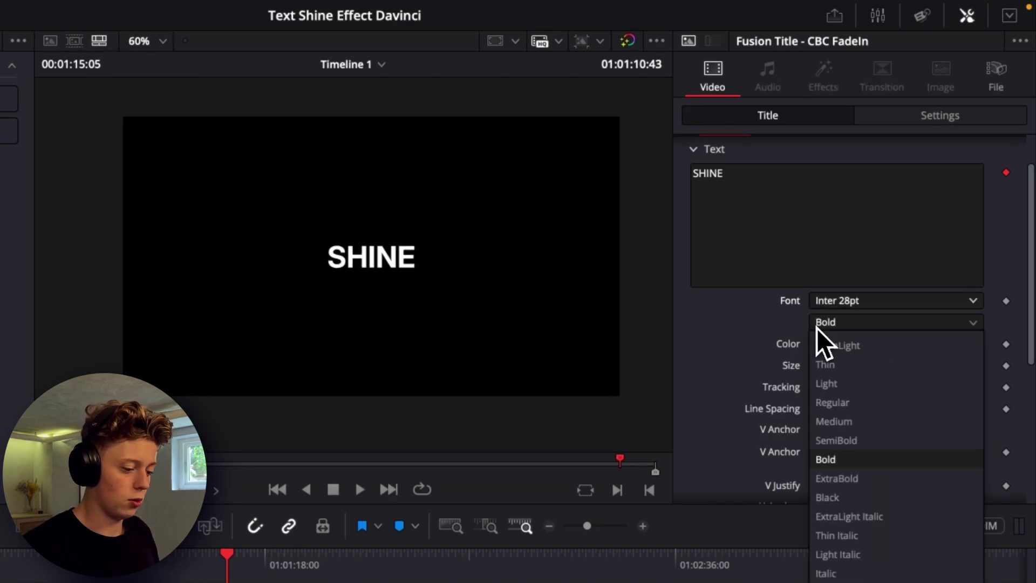
click(829, 495)
drag(955, 363, 998, 364)
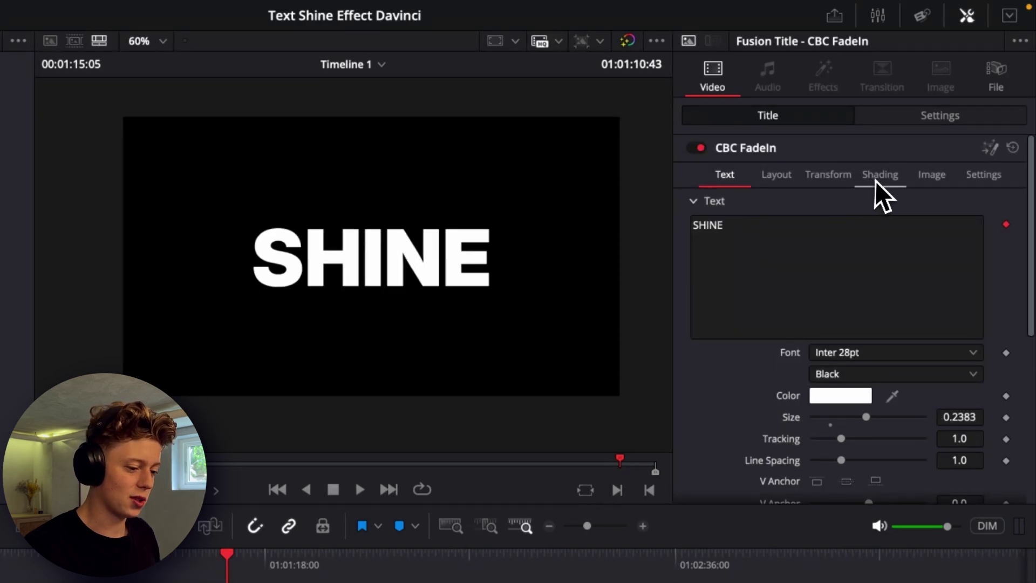
Step: Colour the new title's solid fill orange with hue 0.088, saturation 1.0 and value 1.0, and play back its fade-in
click(875, 179)
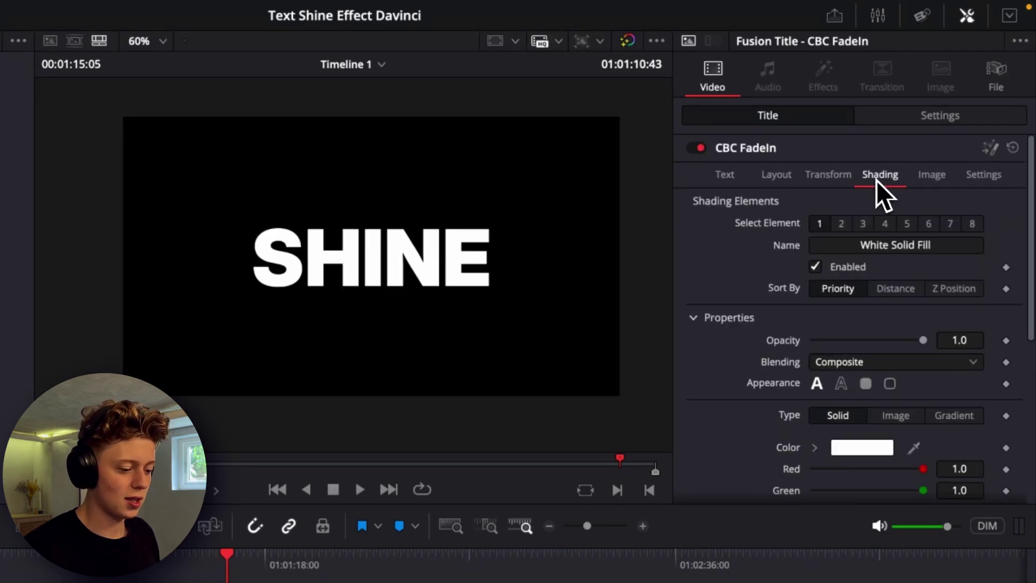
scroll(723, 356, down, 2)
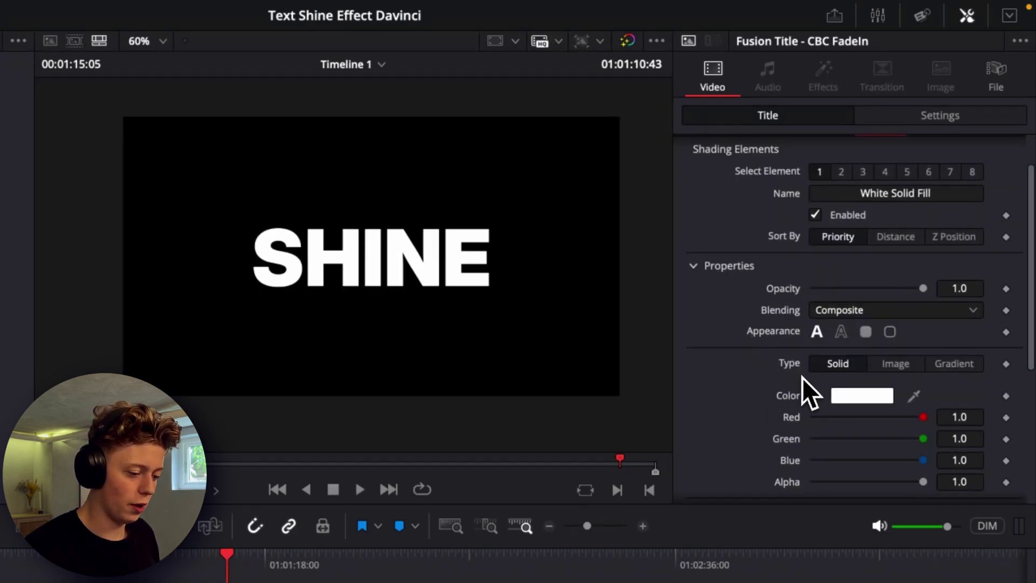
scroll(798, 396, down, 4)
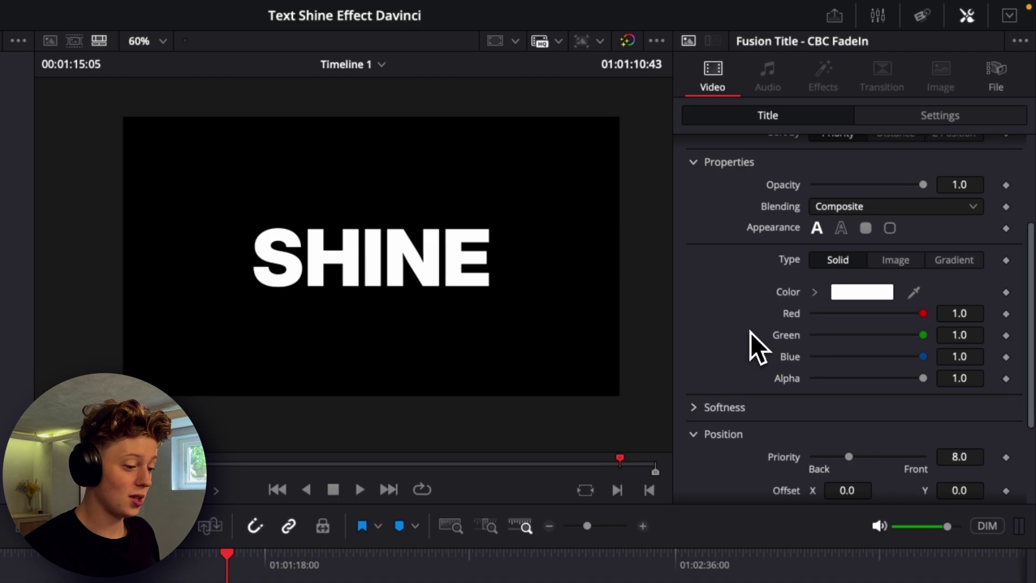
click(818, 295)
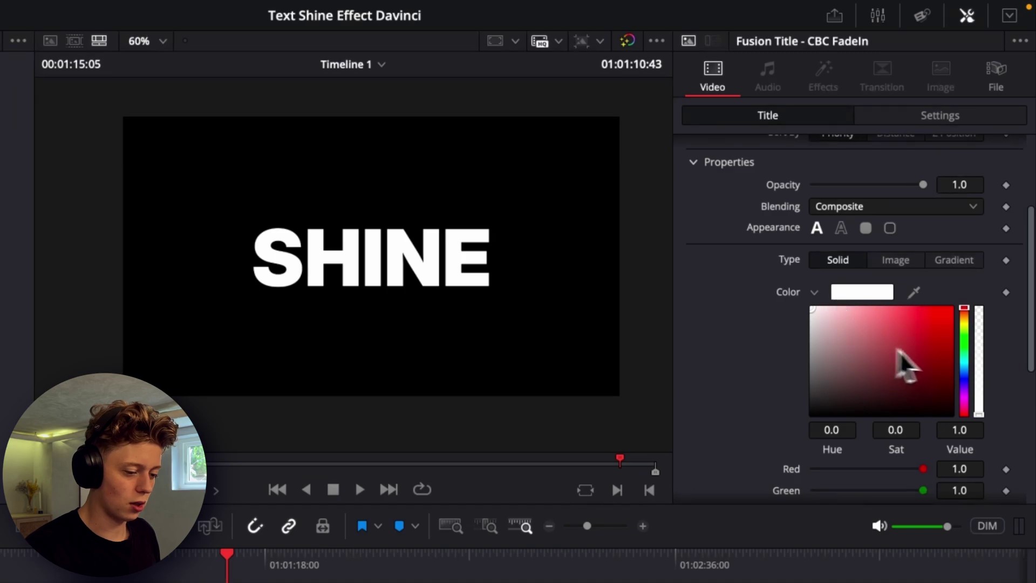
drag(967, 321, 966, 317)
click(950, 310)
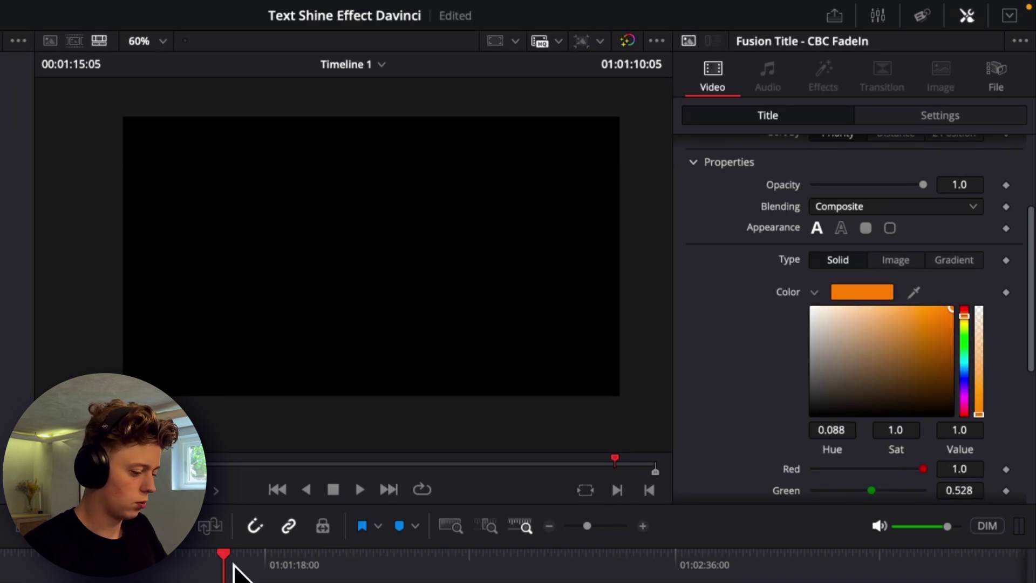
key(space)
key(space)
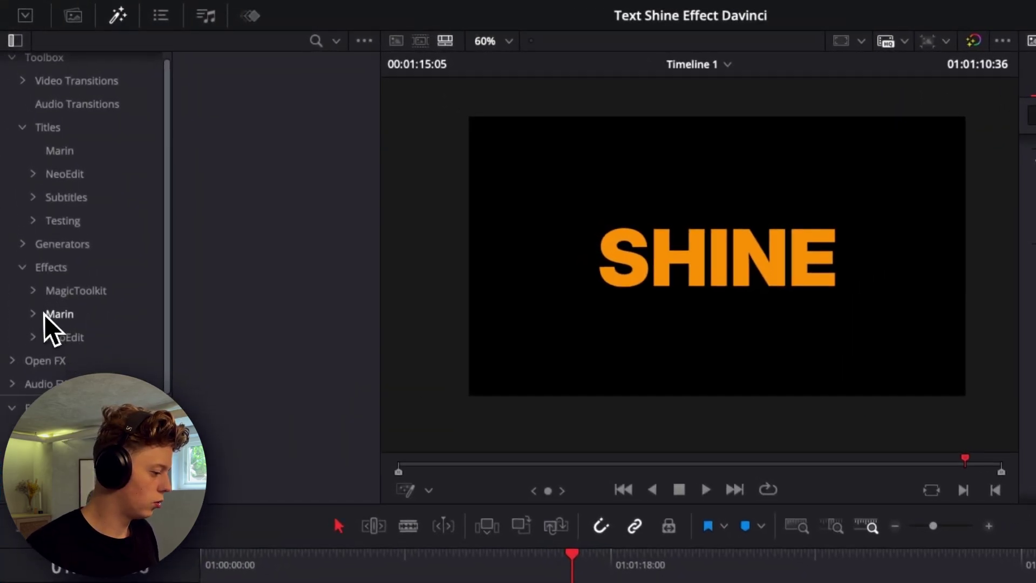
Step: Apply the Neo Light Sweep Lite effect from the NeoEdit Starter Pack to the new orange title
click(33, 339)
scroll(54, 340, down, 2)
click(75, 321)
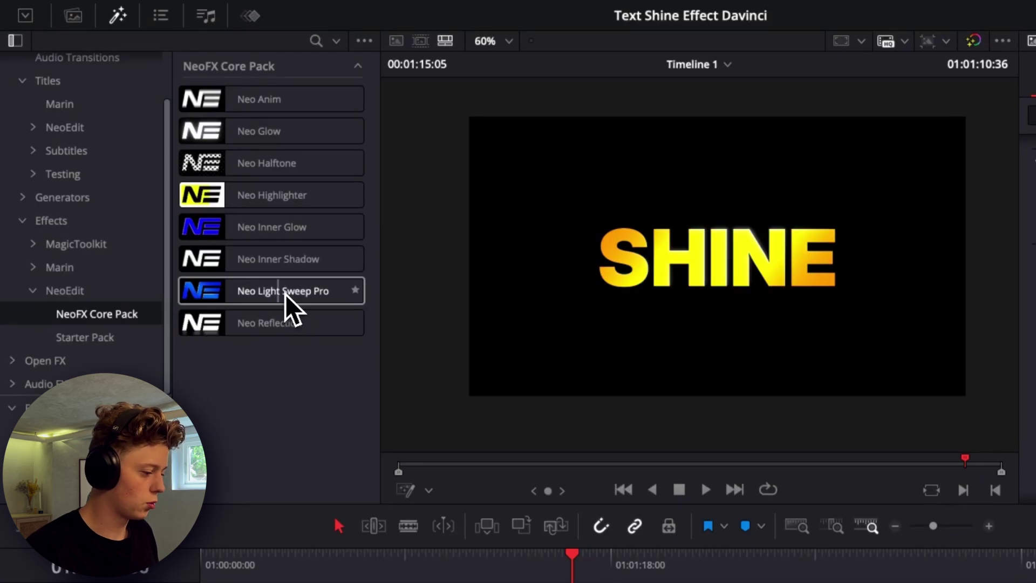
click(122, 335)
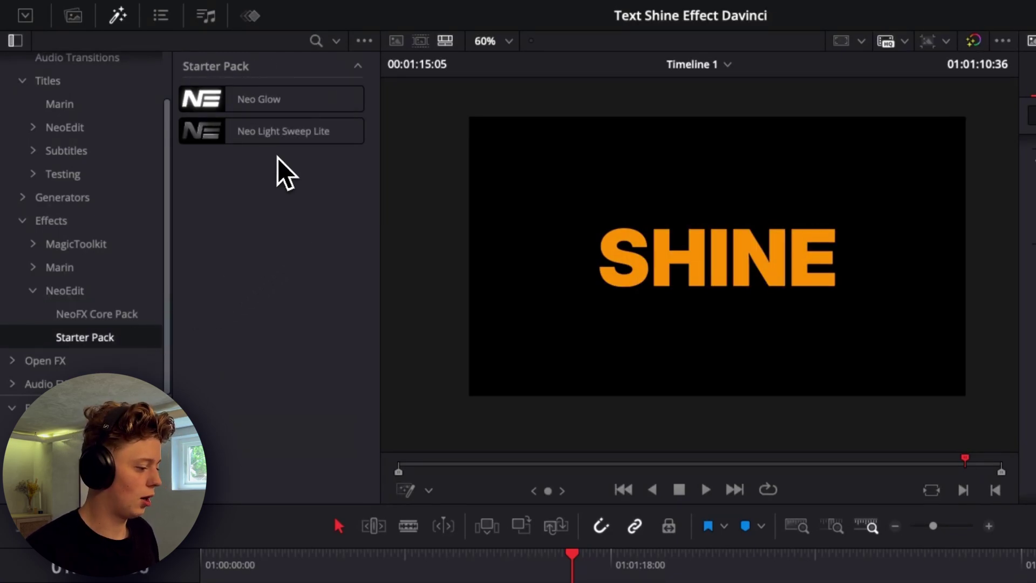
drag(260, 142, 581, 582)
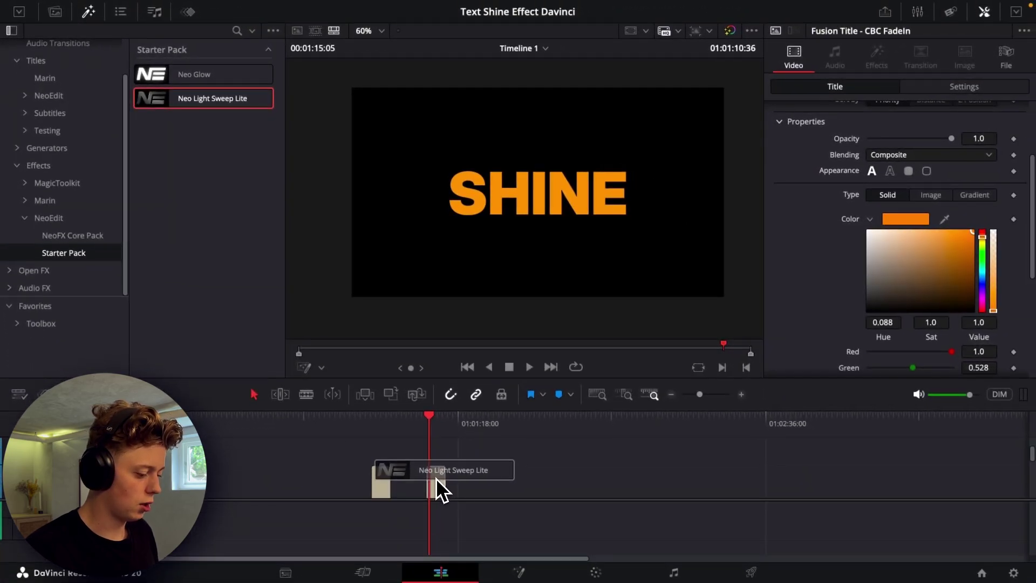
drag(436, 480, 435, 480)
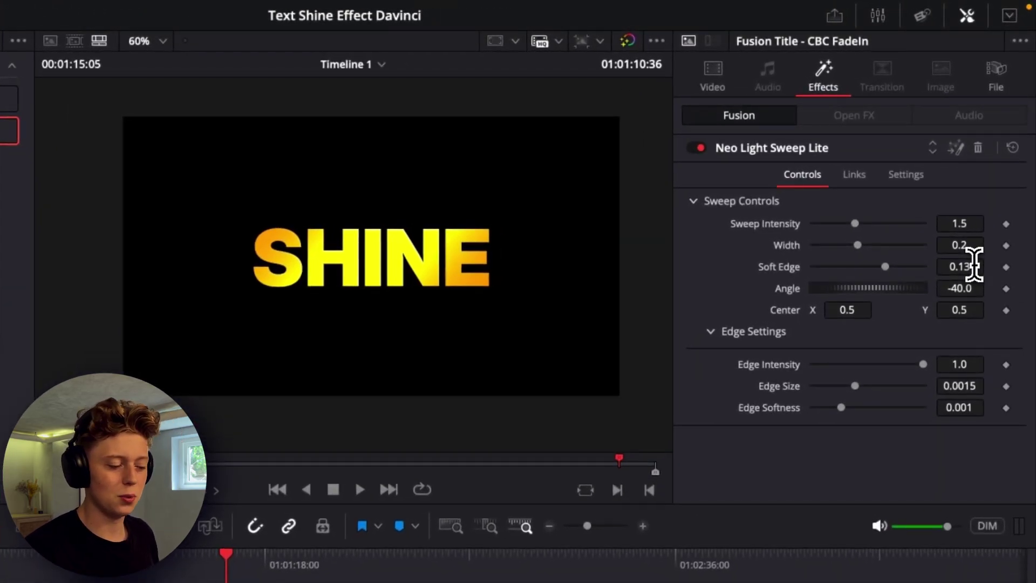
Step: Set the light sweep's width to 0.0684, soft edge to 0.0746 and angle to 35.3
drag(973, 266, 906, 266)
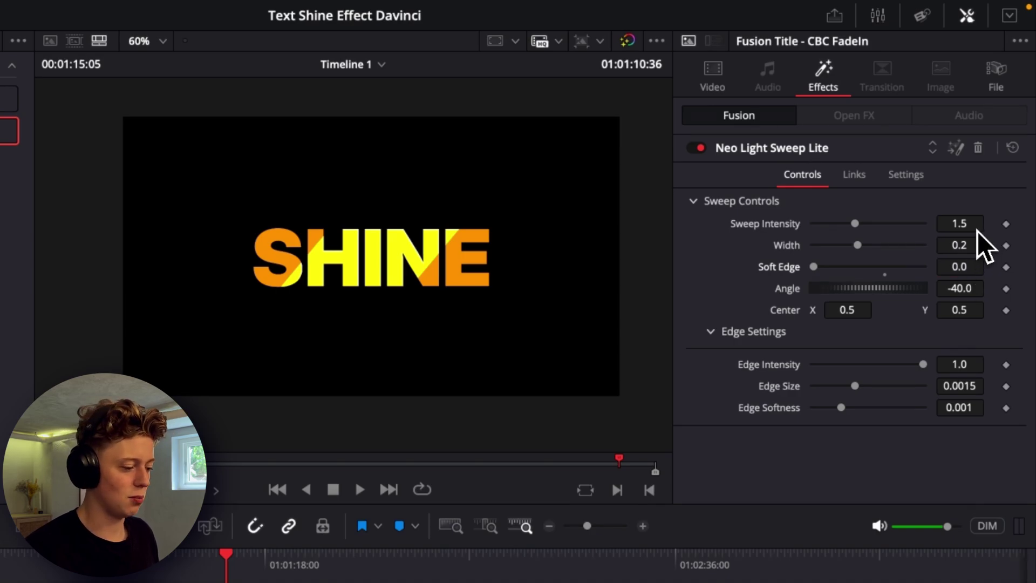
drag(966, 245, 902, 245)
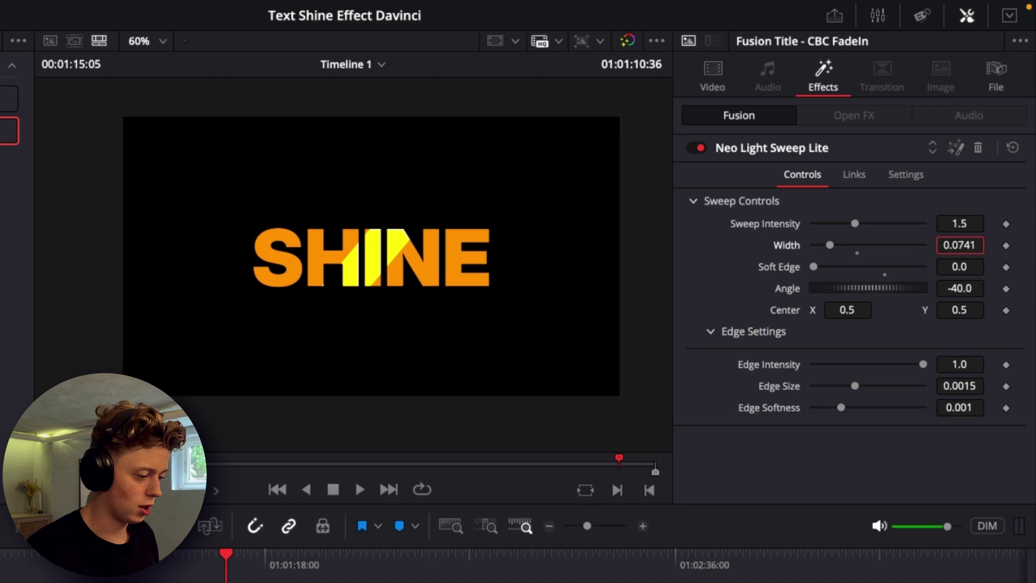
drag(959, 288, 977, 267)
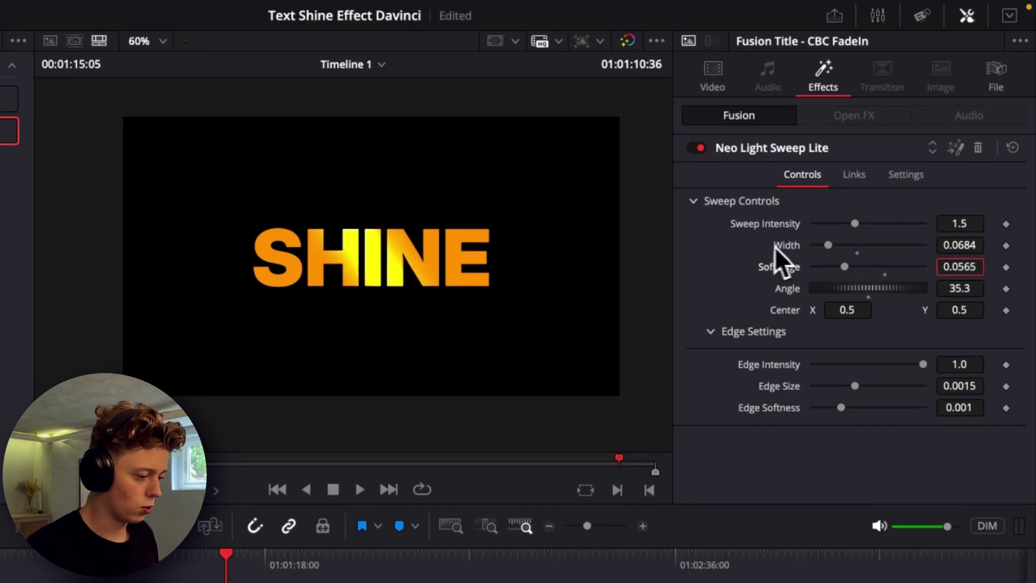
drag(775, 247, 863, 245)
Step: Add the Neo Glow effect from the Starter Pack to the orange SHINE title and lower its glow intensity
click(199, 78)
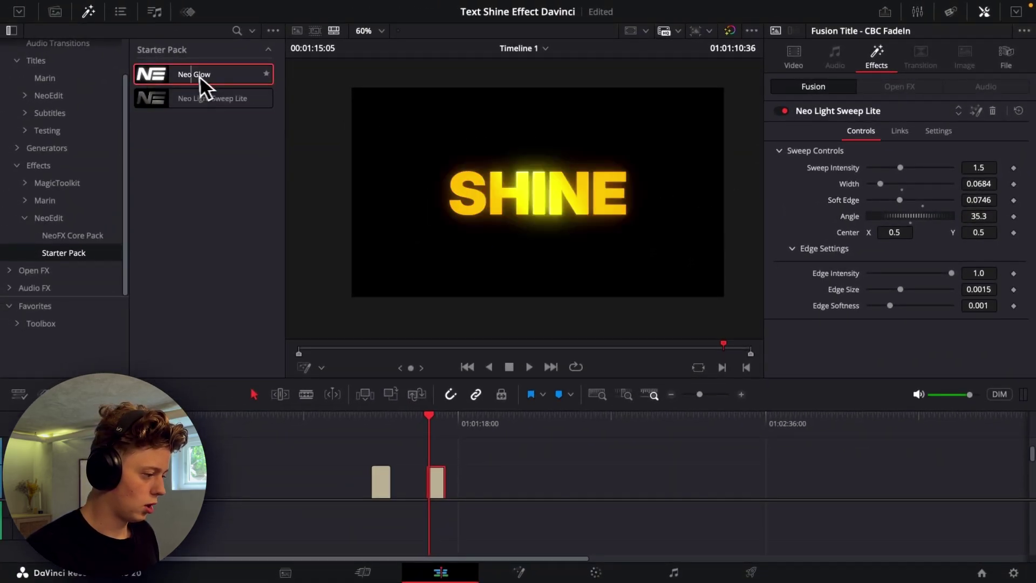
drag(201, 85, 439, 479)
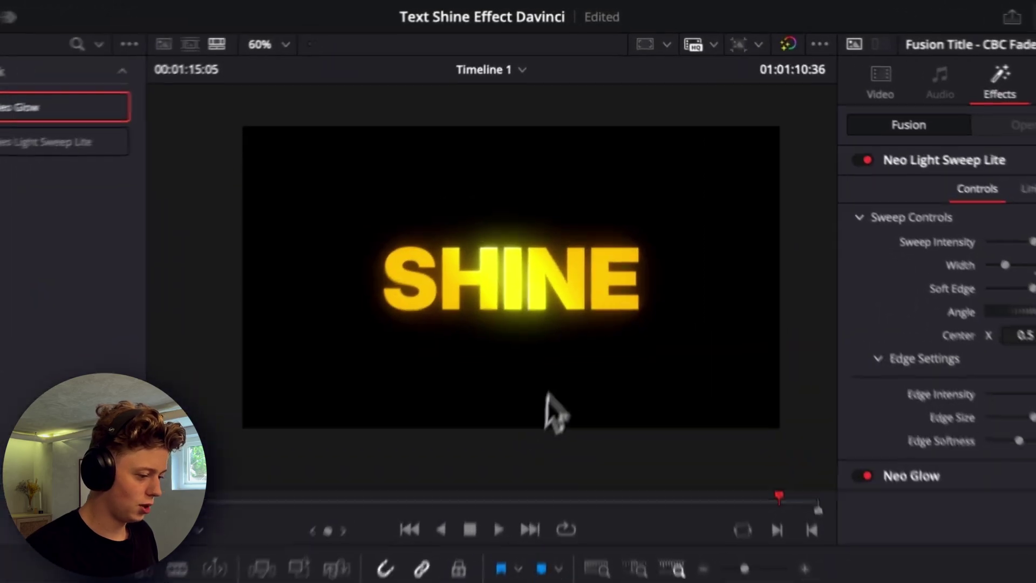
scroll(513, 332, up, 6)
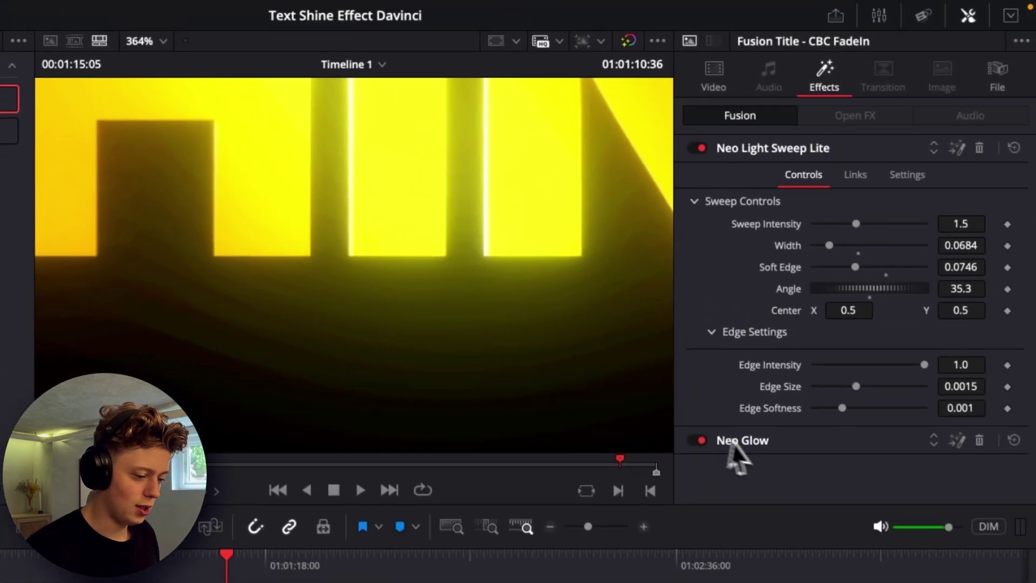
click(731, 441)
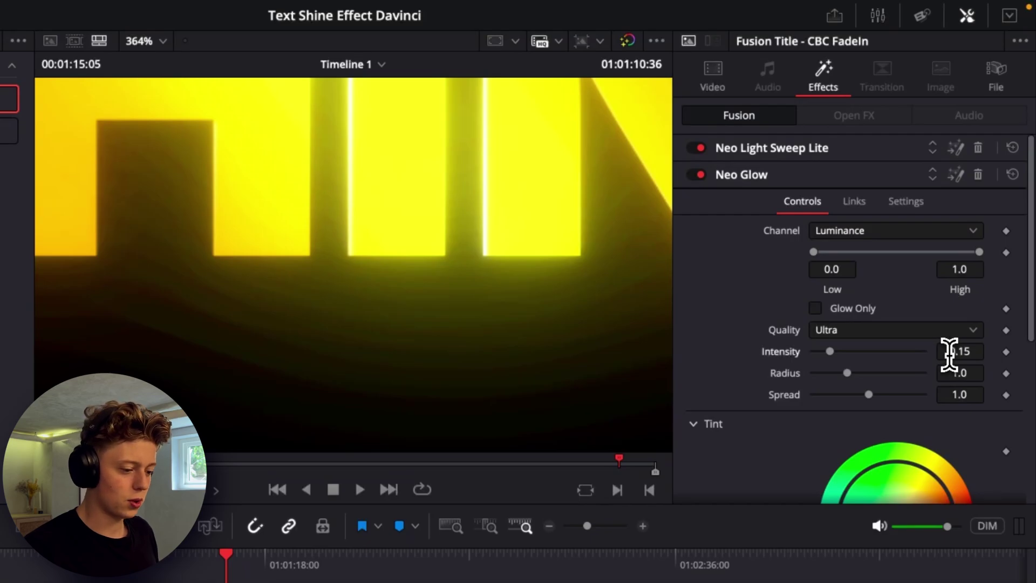
drag(949, 355, 946, 355)
scroll(565, 291, down, 3)
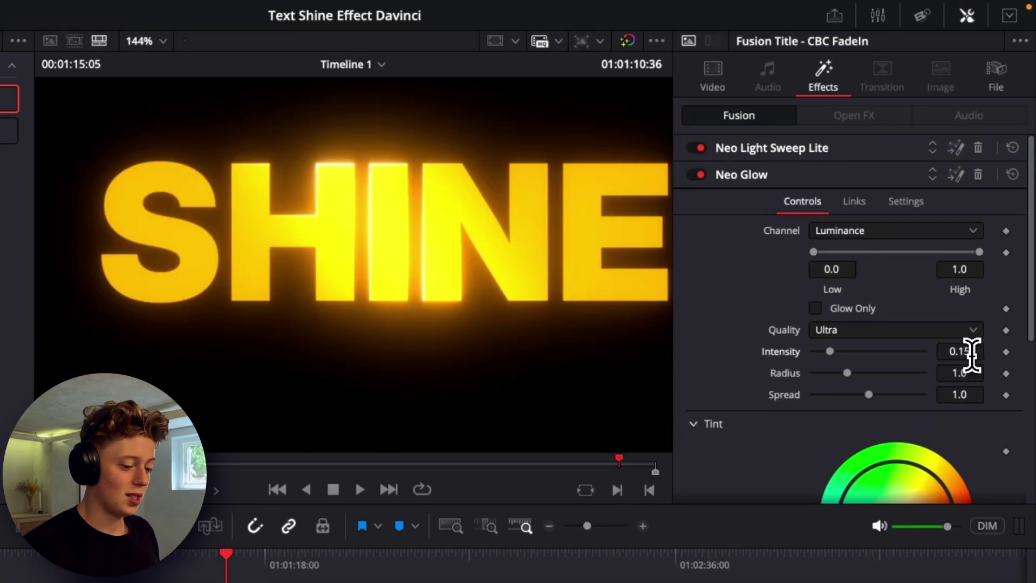
drag(971, 356, 907, 356)
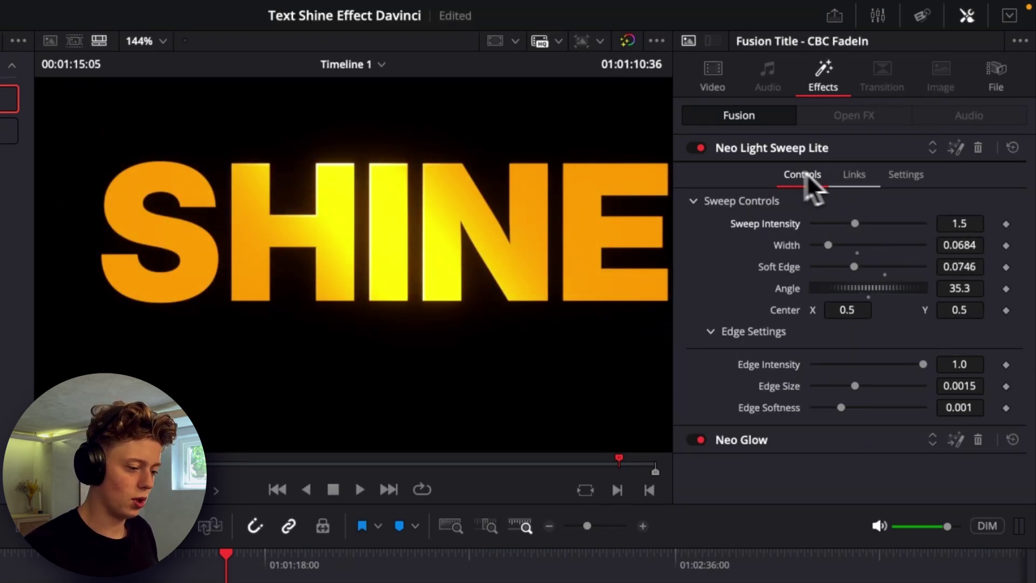
Step: Reduce the Neo Light Sweep Lite effect's sweep intensity to 0.569
drag(952, 223, 939, 224)
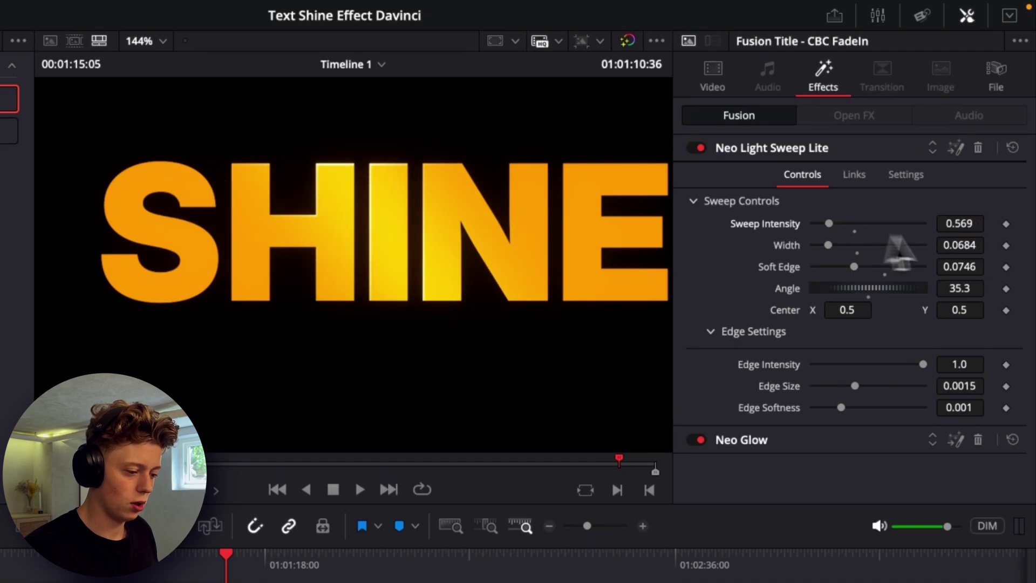
Step: Raise the Neo Glow intensity on the orange title and set the light sweep's sweep intensity to 0.623
click(787, 441)
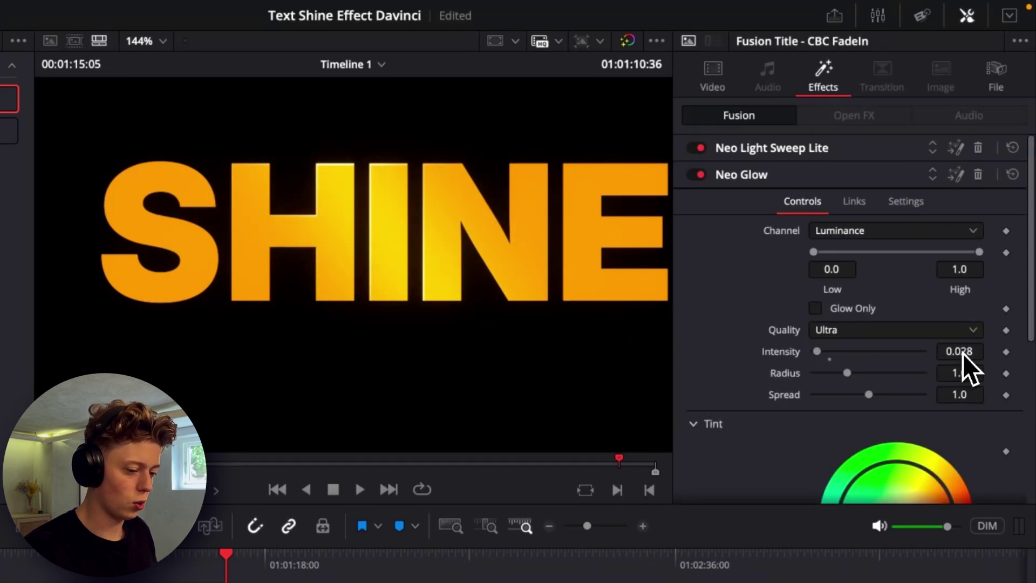
drag(961, 351, 972, 352)
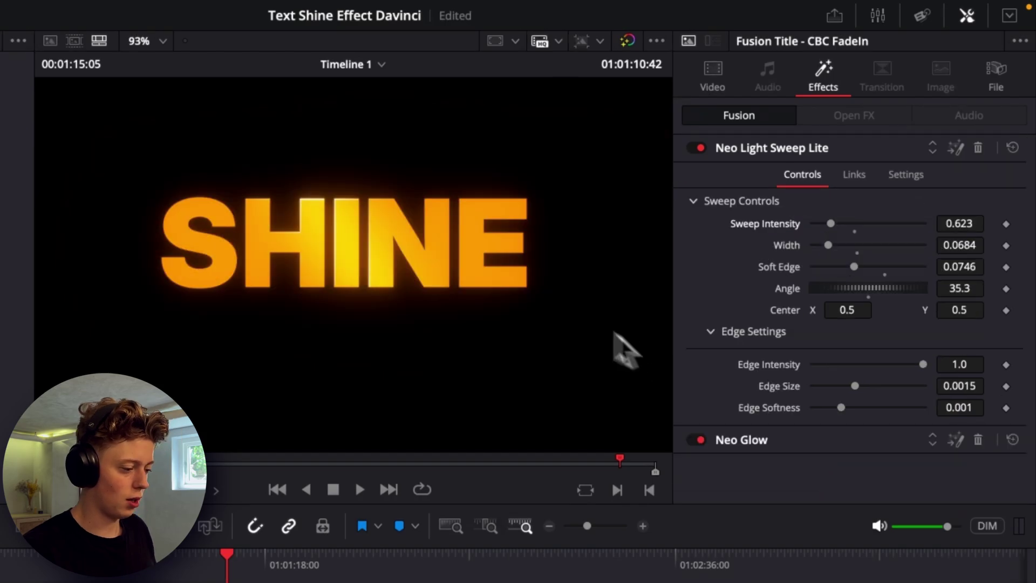
Step: Try different edge size and edge softness values on the light sweep and reset them to 0.0015 and 0.001
scroll(321, 226, up, 6)
scroll(345, 234, up, 2)
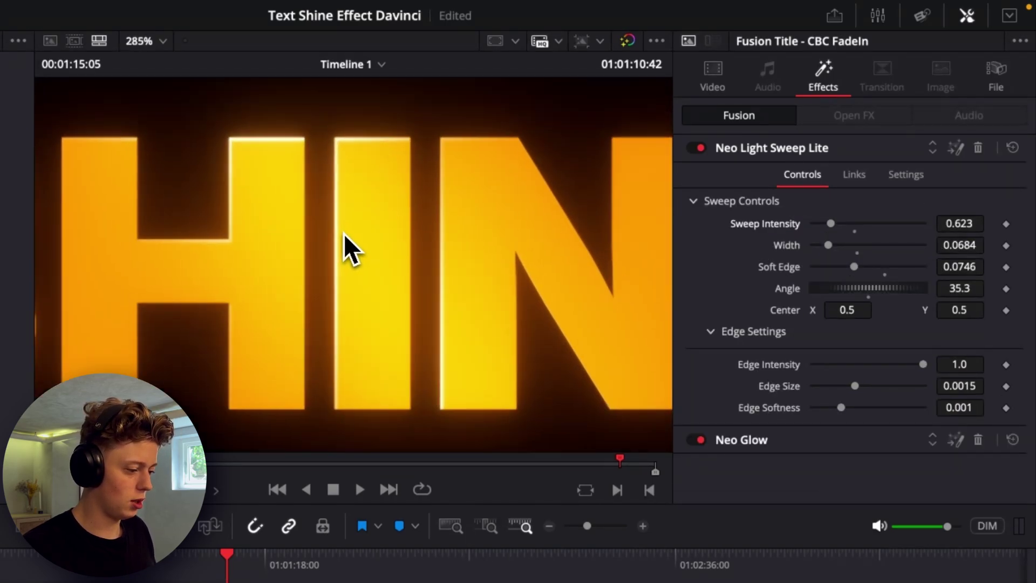
drag(960, 387, 972, 387)
click(855, 393)
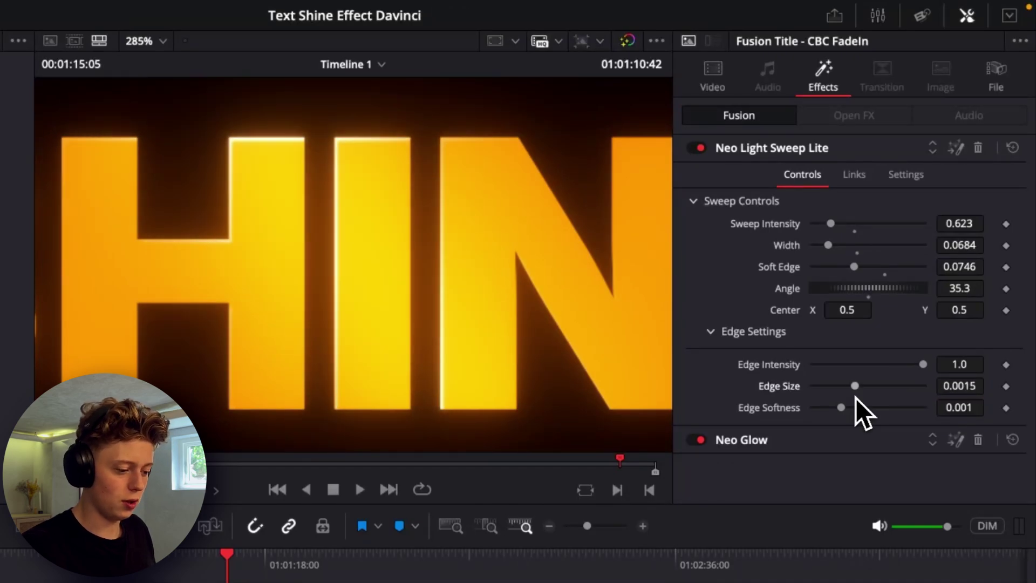
drag(963, 408, 966, 409)
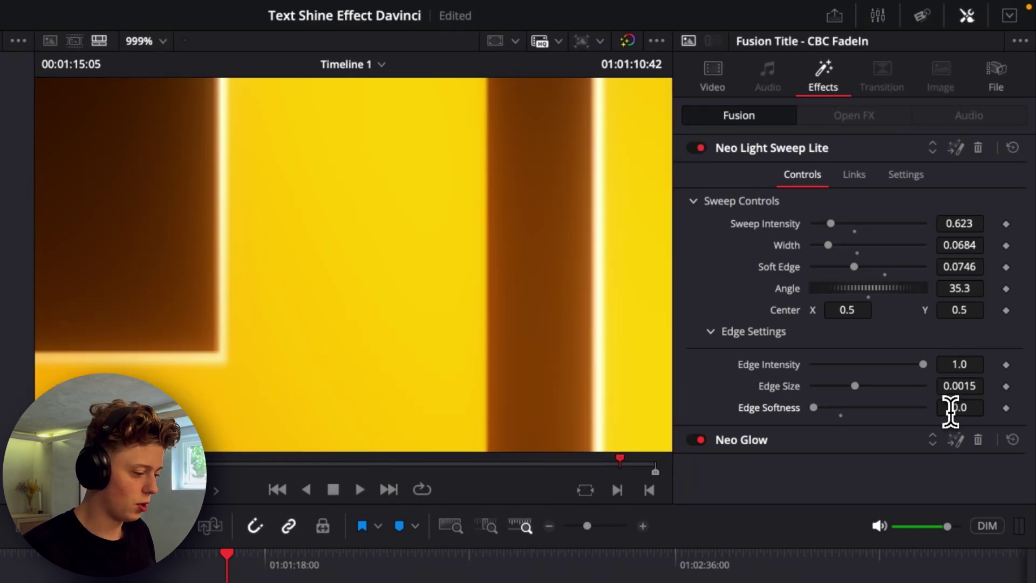
drag(951, 412, 959, 411)
click(841, 416)
scroll(268, 347, down, 5)
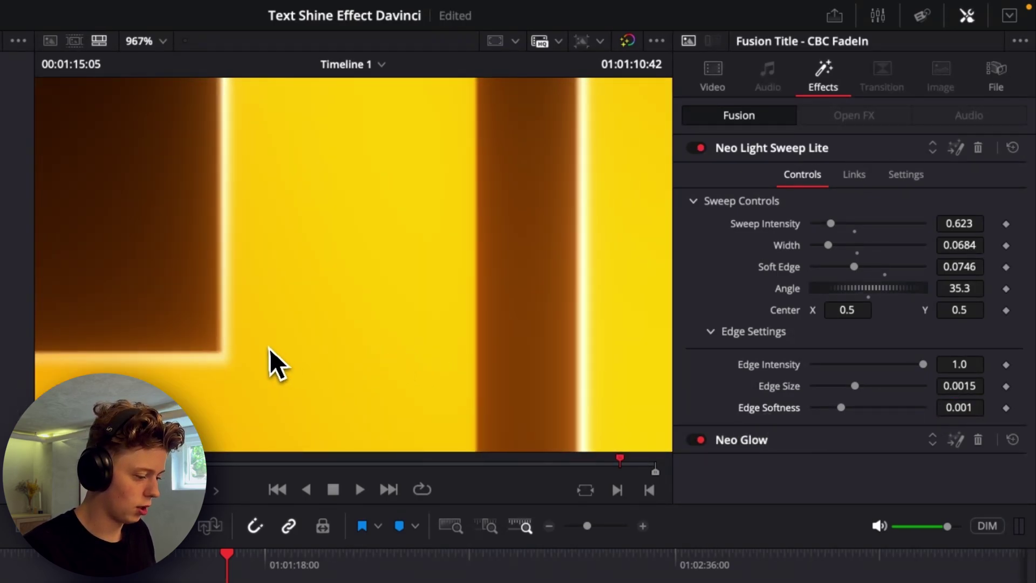
scroll(267, 346, down, 5)
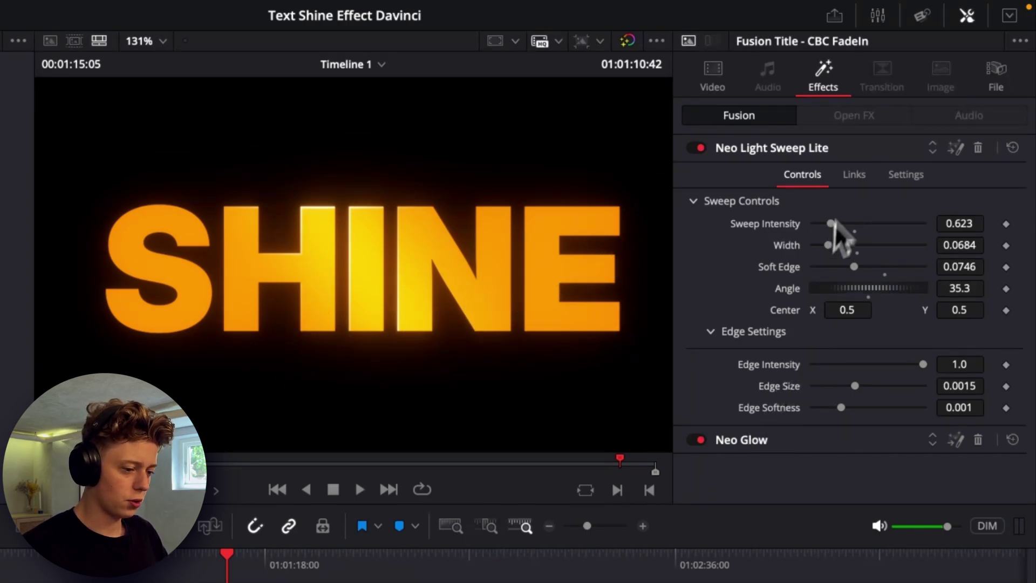
Step: Shift the light sweep across the title by setting its center X to 0.38
drag(864, 310, 421, 349)
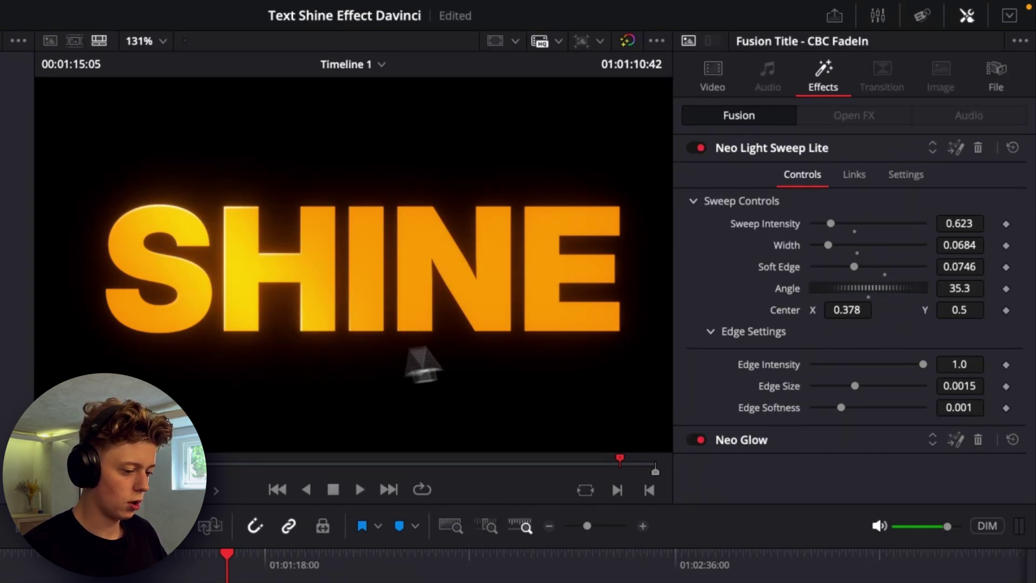
key(super+z)
drag(856, 311, 456, 319)
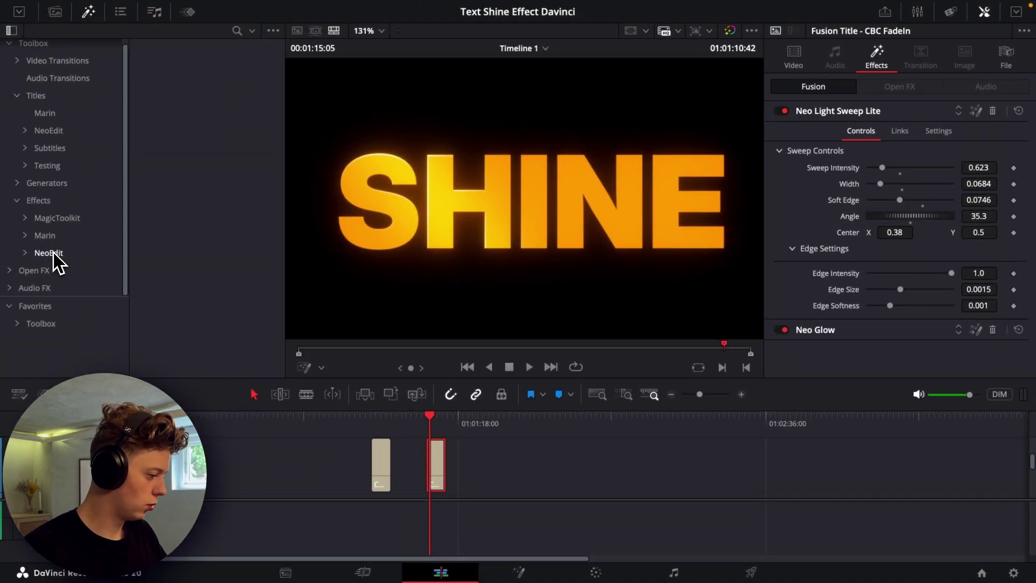
Step: Add a second Neo Light Sweep Lite to the title with sweep intensity 0.627, width 0.0545 and soft edge 0.027
click(54, 253)
drag(237, 325, 439, 467)
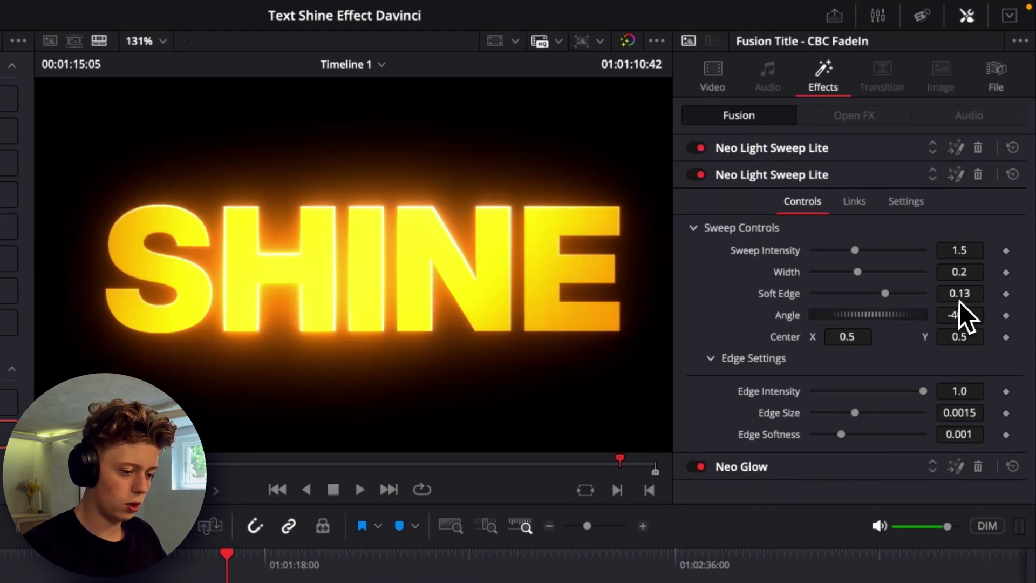
drag(958, 295, 917, 296)
drag(959, 250, 966, 314)
click(820, 147)
click(805, 437)
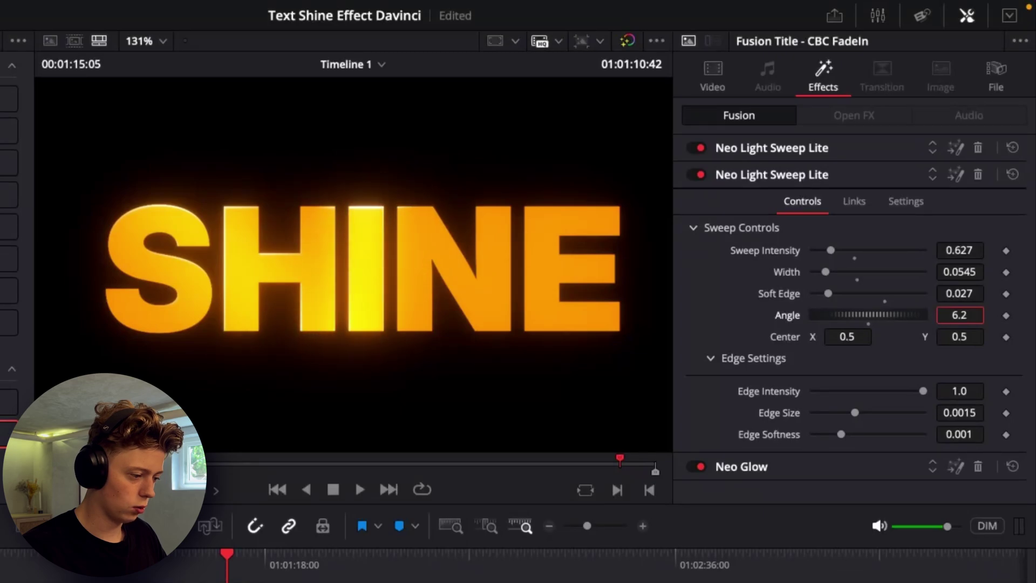
Step: Set the second light sweep's angle to 41.0, center X to 0.593 and soft edge to 0.0548
drag(959, 315, 1003, 315)
drag(838, 338, 888, 338)
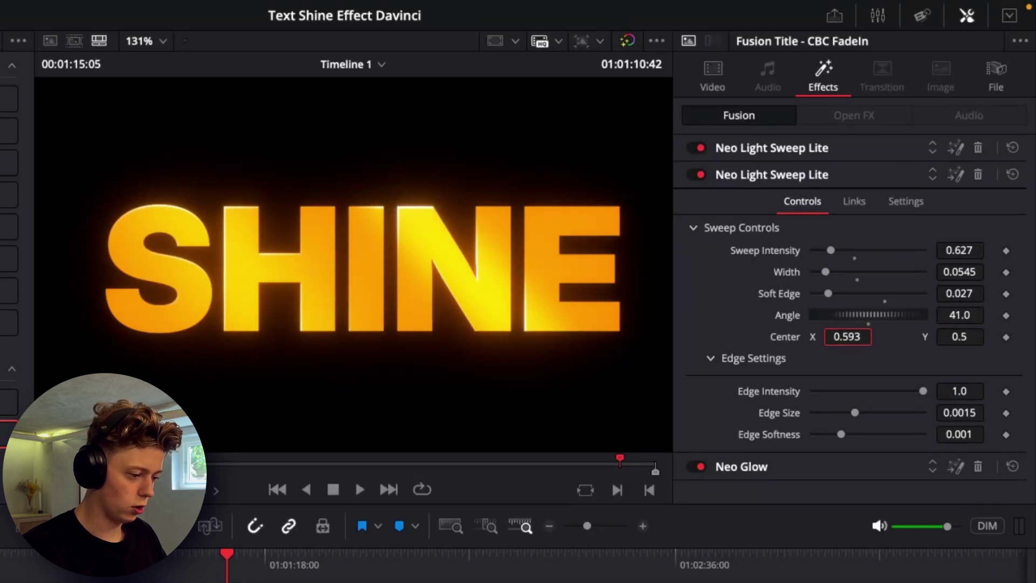
drag(959, 294, 976, 293)
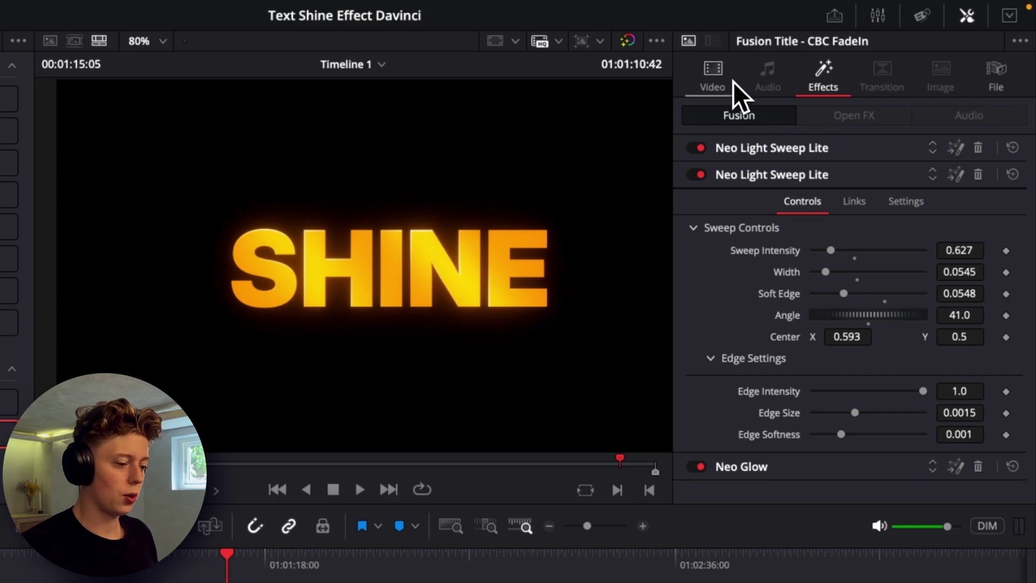
Step: Try recoloring the title's solid fill to blue, and to green by setting the blue channel to 0
click(721, 80)
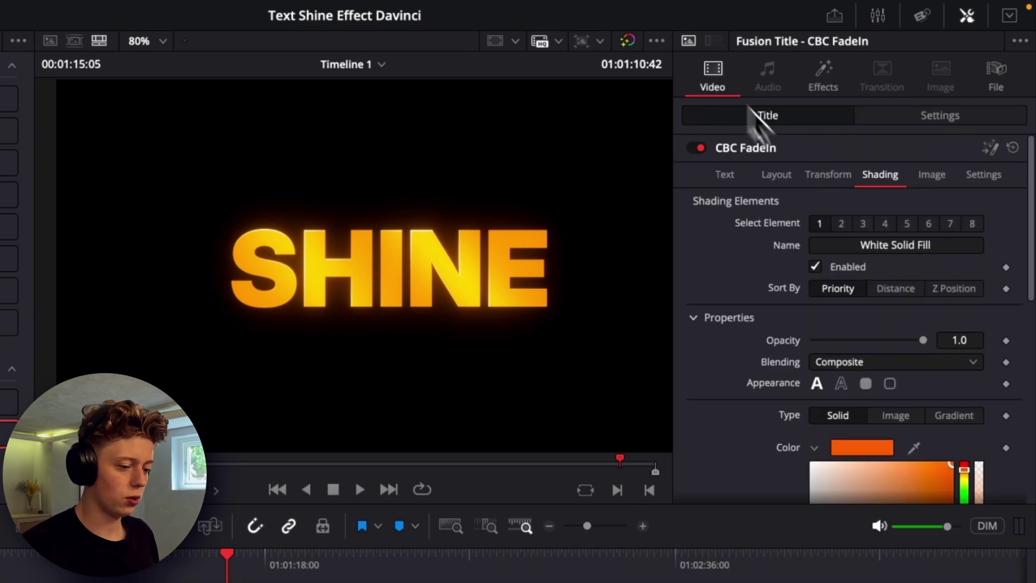
scroll(899, 293, down, 4)
click(968, 323)
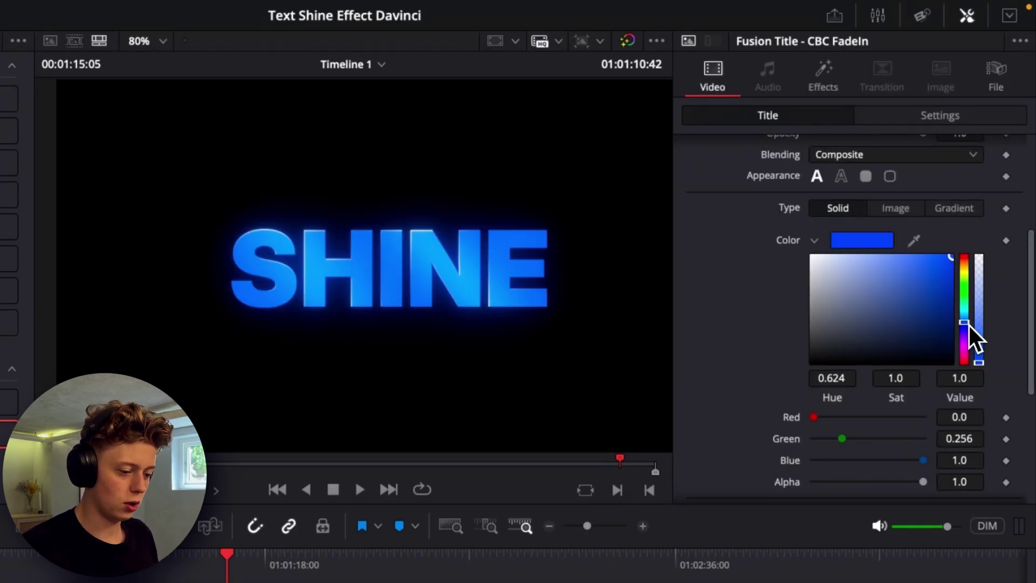
click(959, 459)
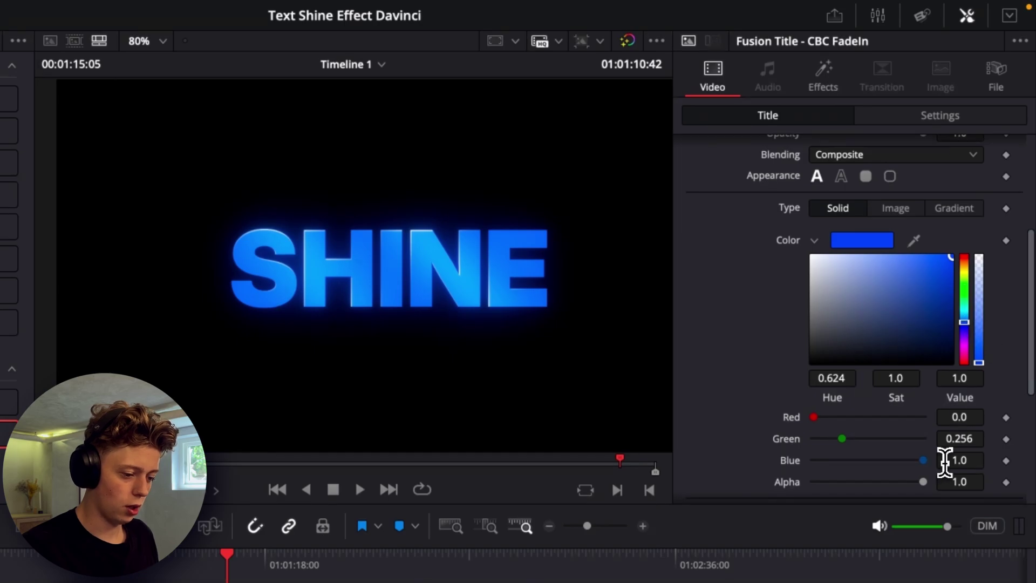
text(0)
key(Return)
drag(959, 439, 989, 439)
Step: Try a Neo Glow intensity of 0.209 on the green title, and undo the glow and color changes
click(840, 85)
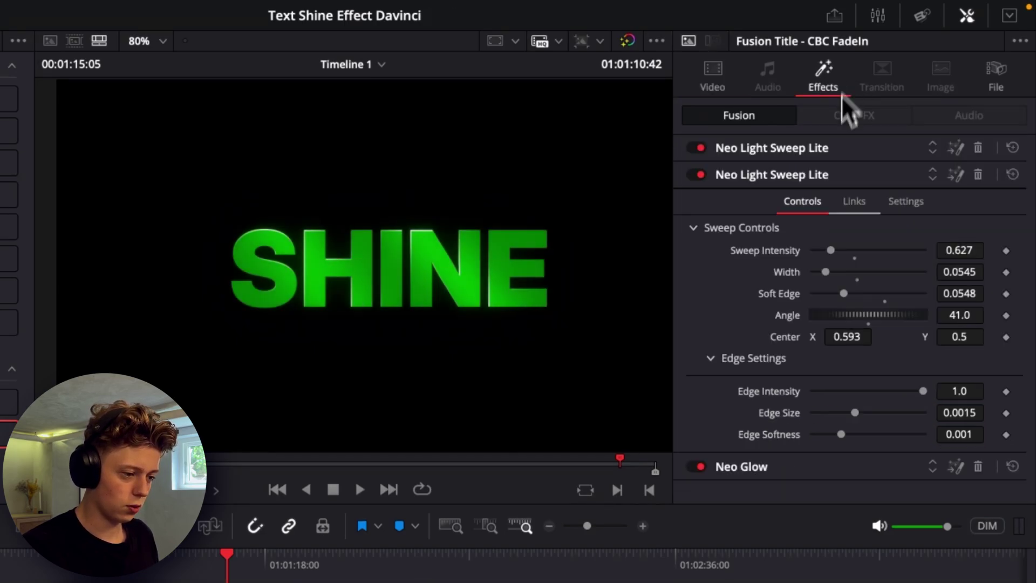
click(806, 466)
drag(971, 372, 985, 372)
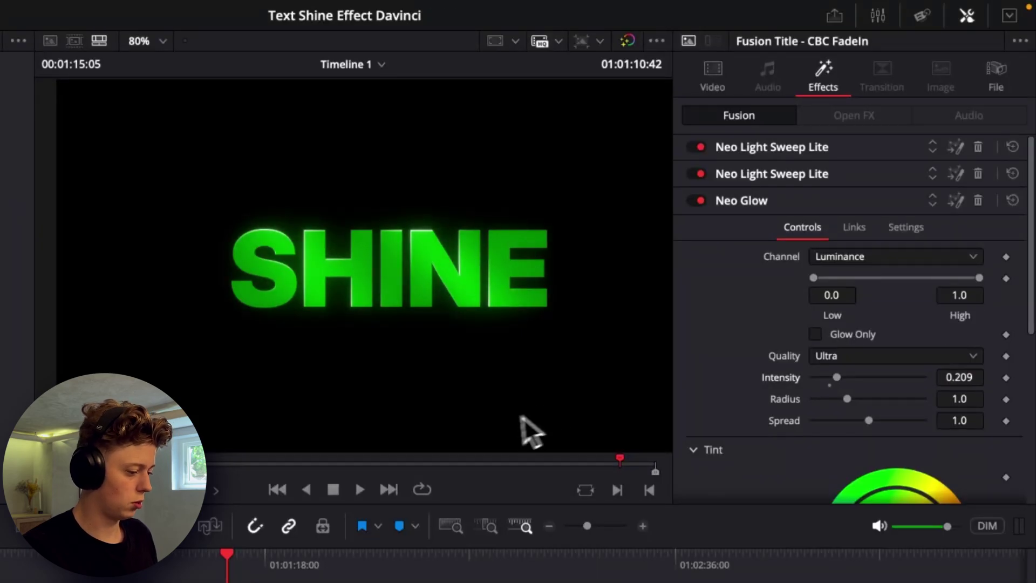
key(ctrl+z)
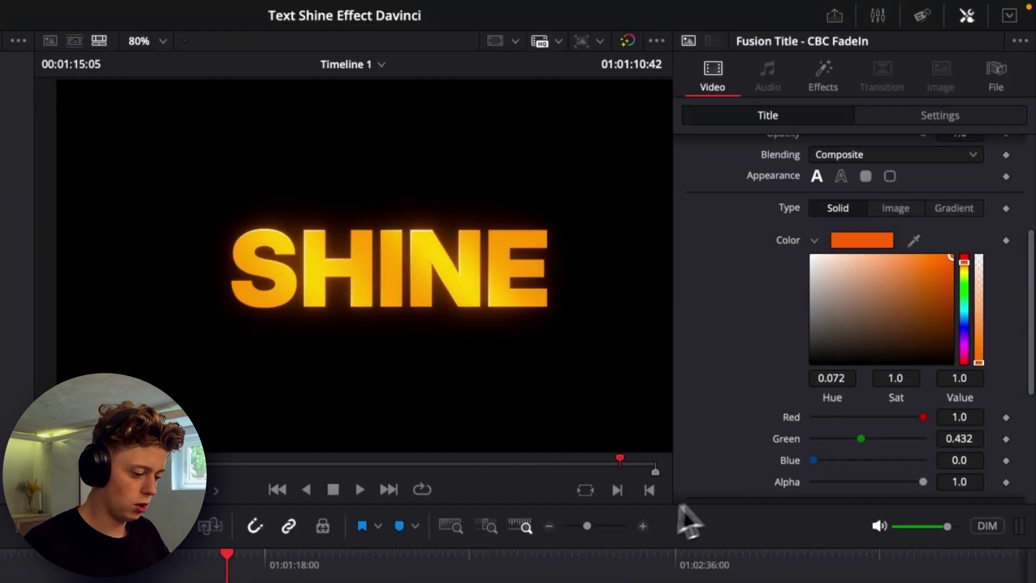
Step: Rename the orange title clip to "Shine CBC Fade"
scroll(598, 567, up, 5)
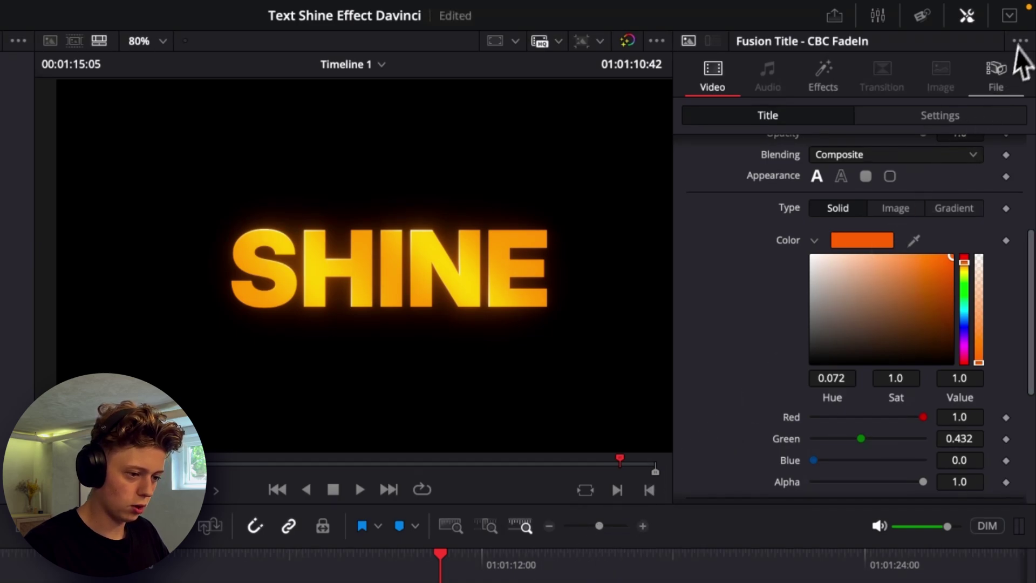
click(997, 86)
click(890, 153)
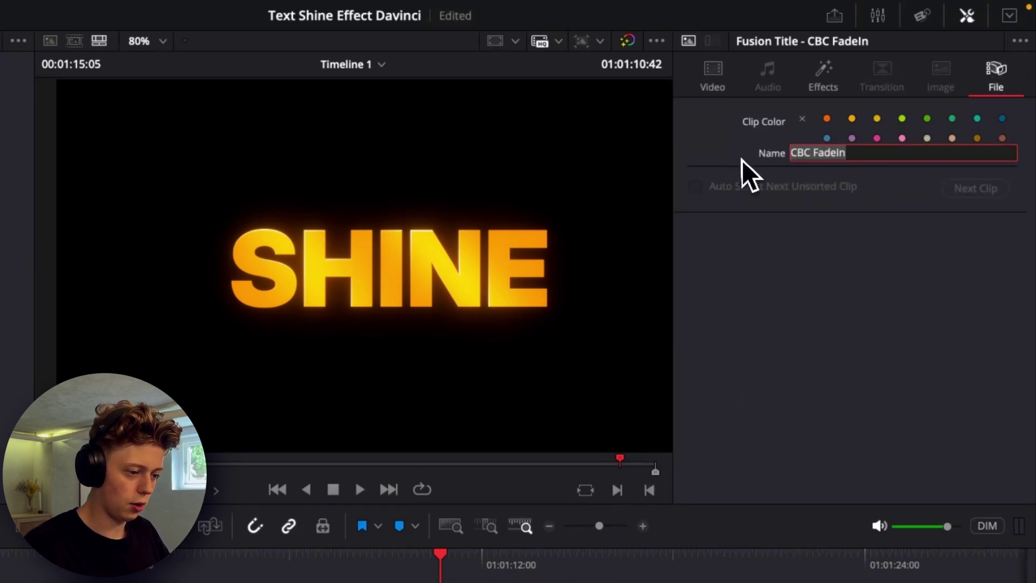
text(Shi)
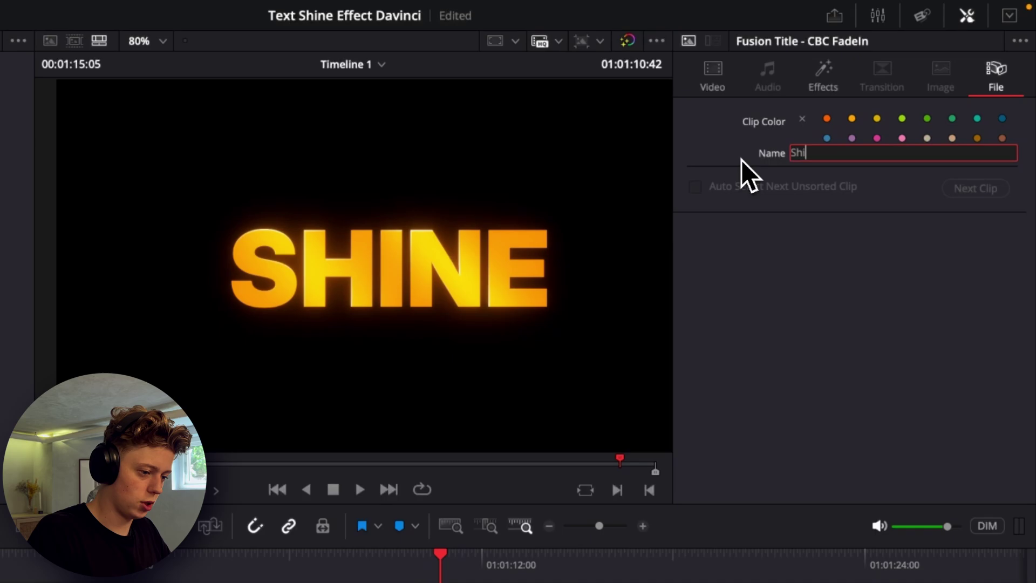
text(ne CBC Fade)
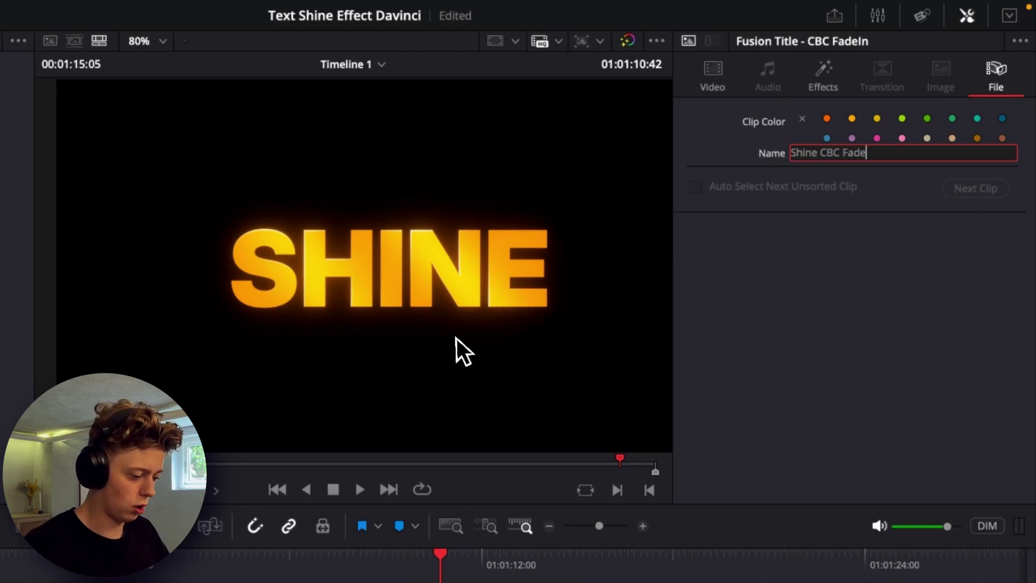
key(Return)
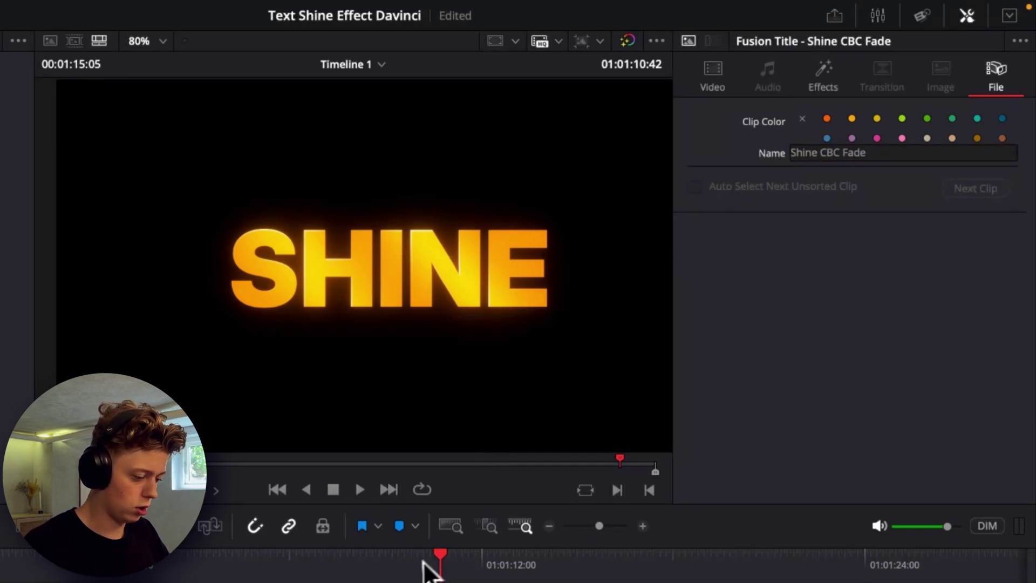
Step: Play back the Shine CBC Fade title on the timeline to check its look
click(421, 564)
key(space)
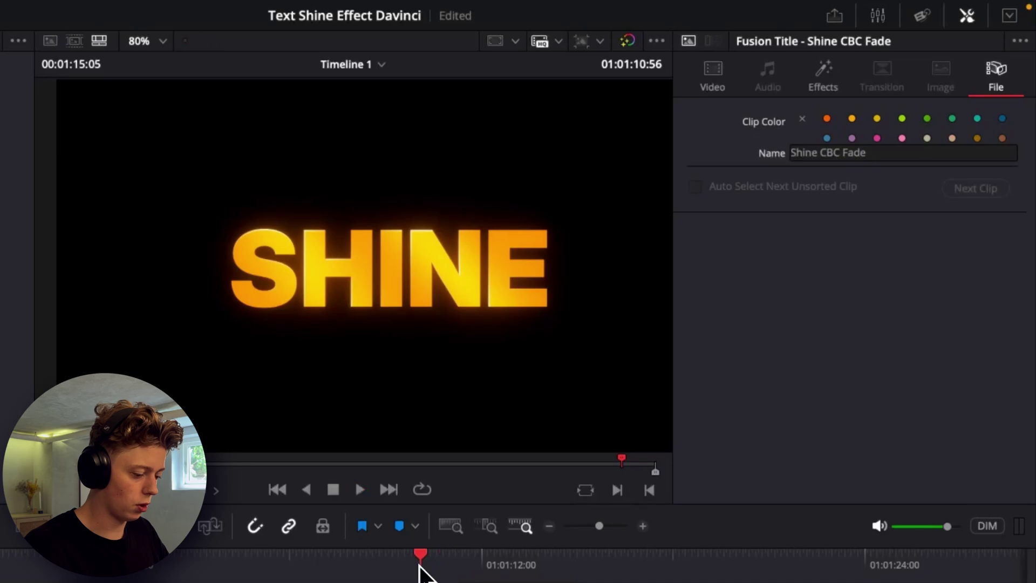
key(space)
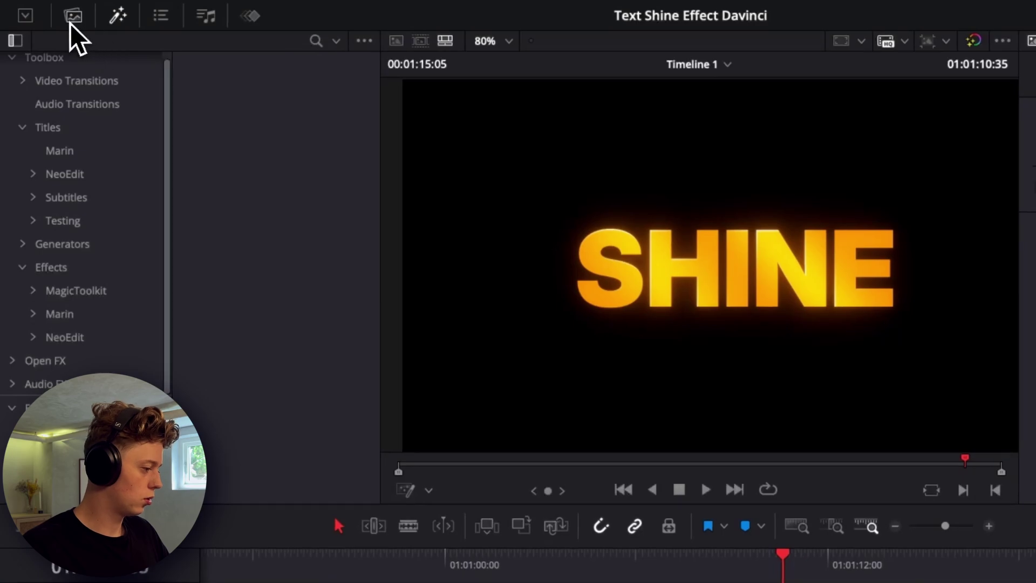
Step: Show the media pool and open the Master folder of the Power Bins
click(74, 16)
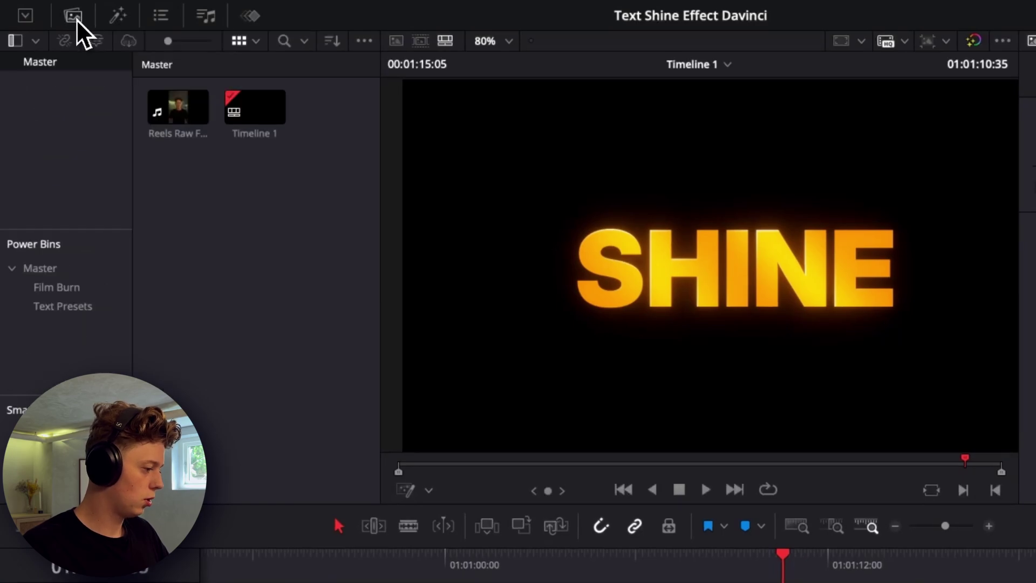
click(364, 41)
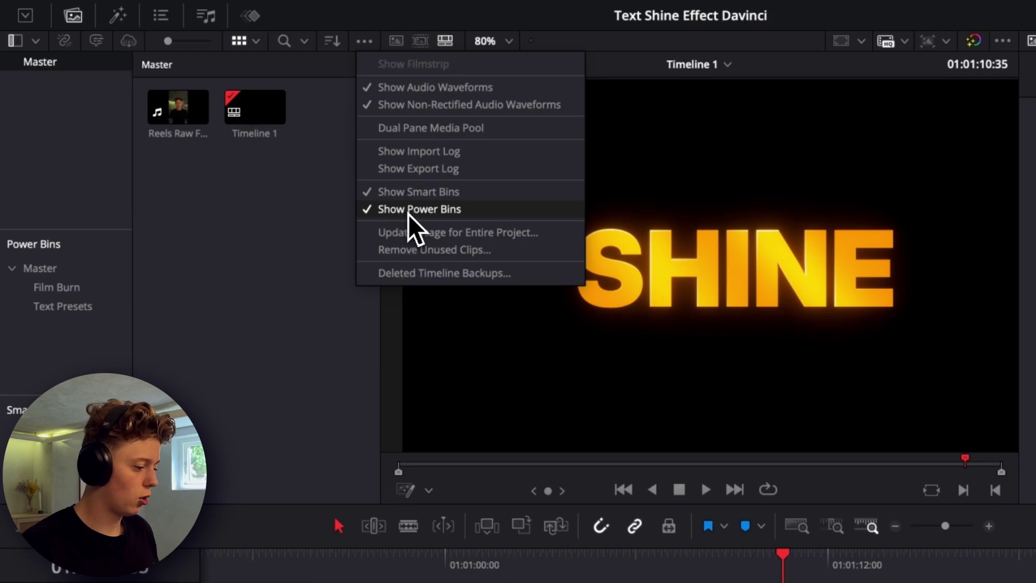
click(426, 249)
click(43, 267)
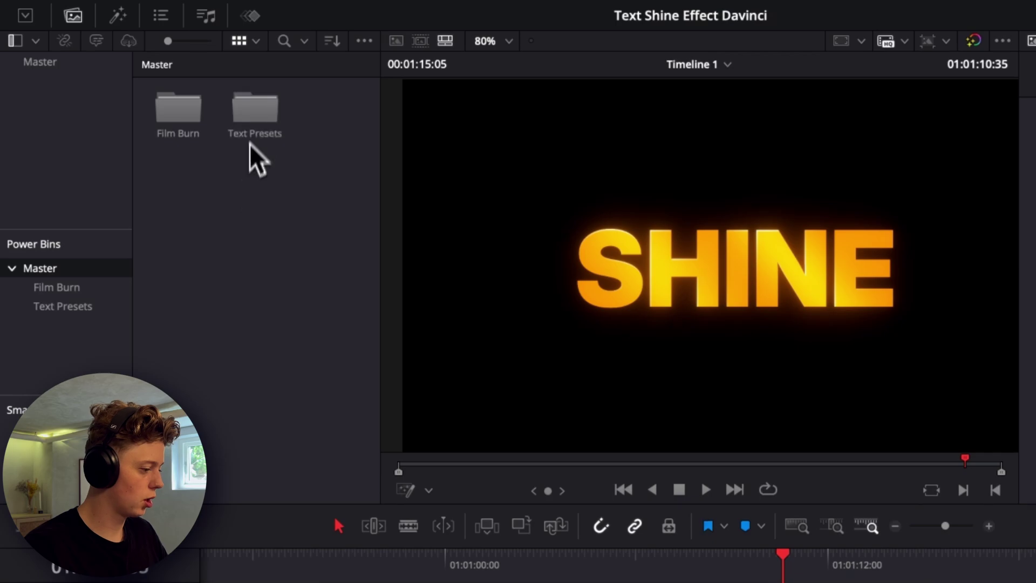
Step: Create a new bin named "Text Presets" in the Master power bin
right_click(239, 184)
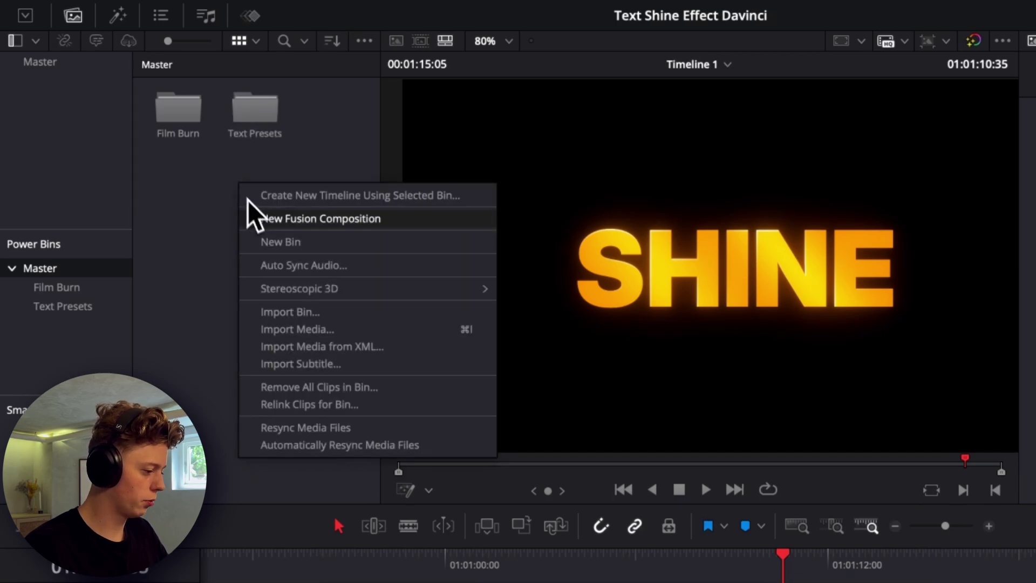
click(267, 242)
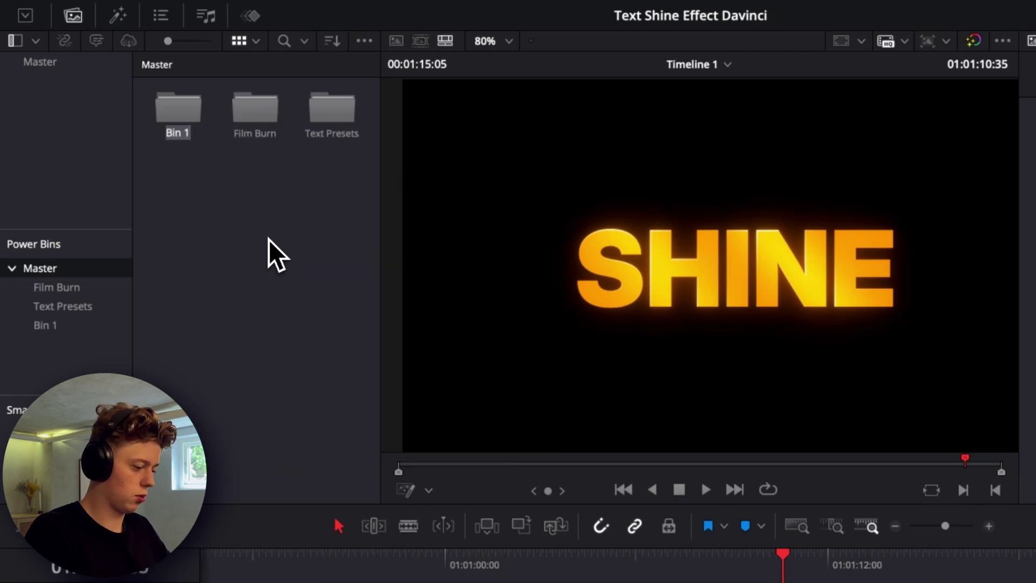
text(Text Presets)
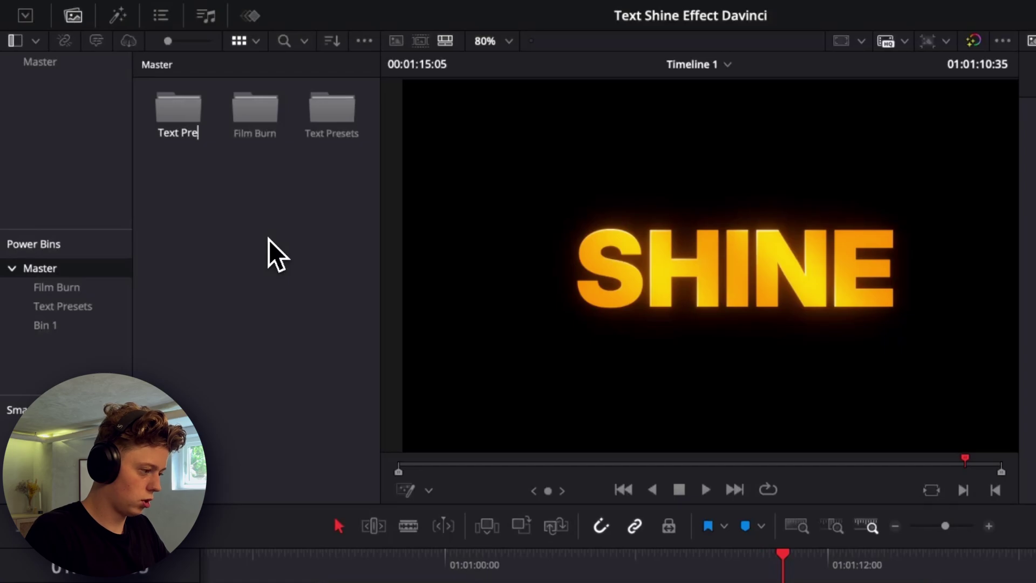
key(Return)
Step: Open the new Text Presets bin and store the Shine CBC Fade title from the timeline in it
double_click(191, 123)
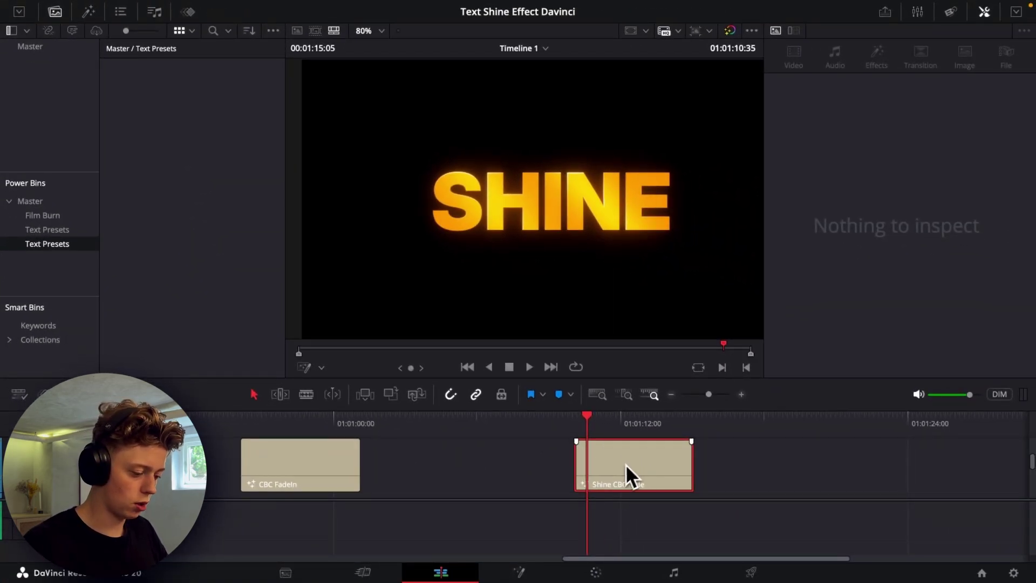
drag(625, 469, 122, 139)
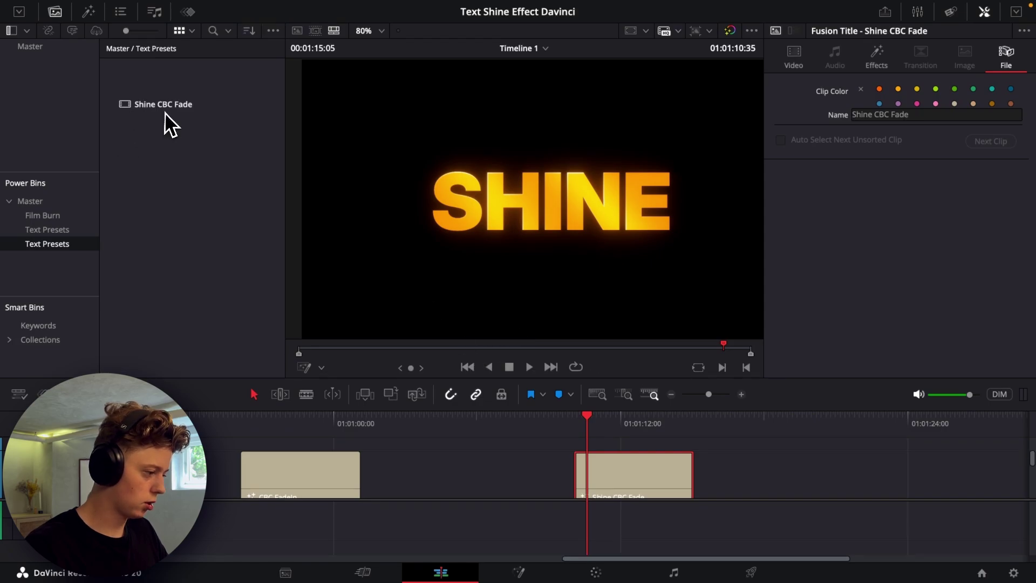
Step: Place the saved title preset on the timeline after the original clip and select it with the playhead over it
scroll(696, 475, right, 5)
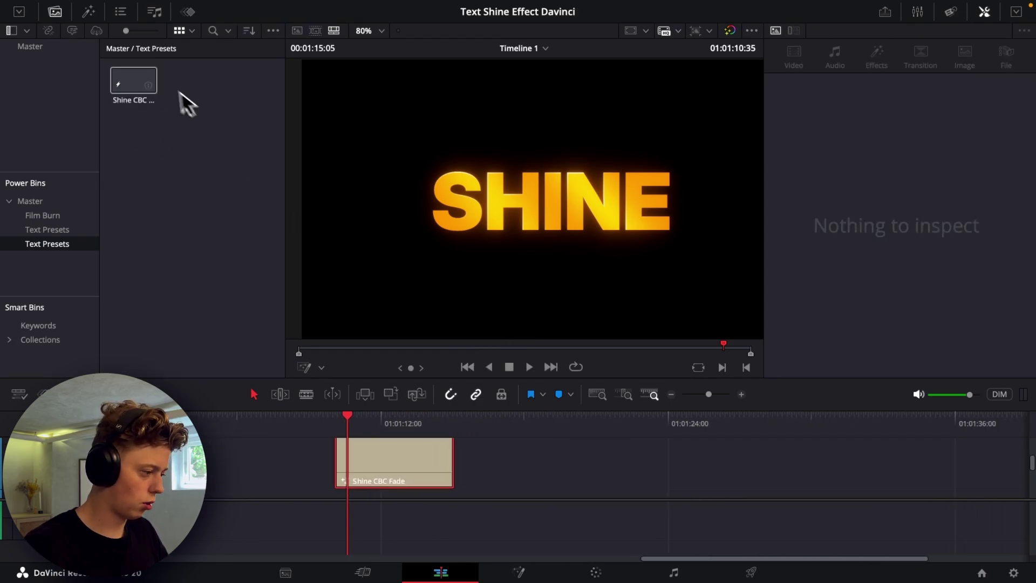
double_click(142, 86)
drag(142, 86, 599, 476)
click(626, 414)
click(651, 453)
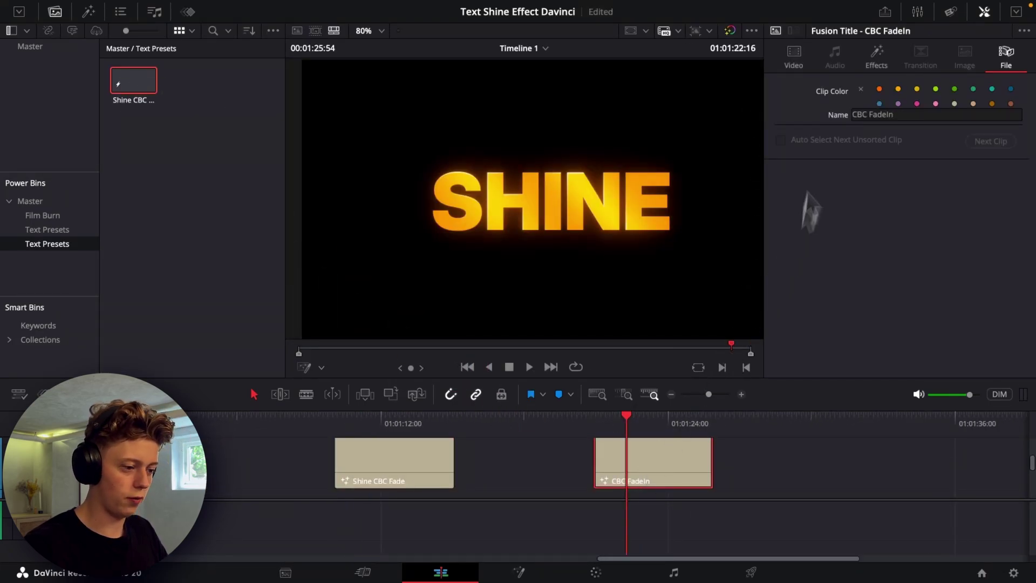
Step: Change the placed preset title's text color to blue
click(795, 58)
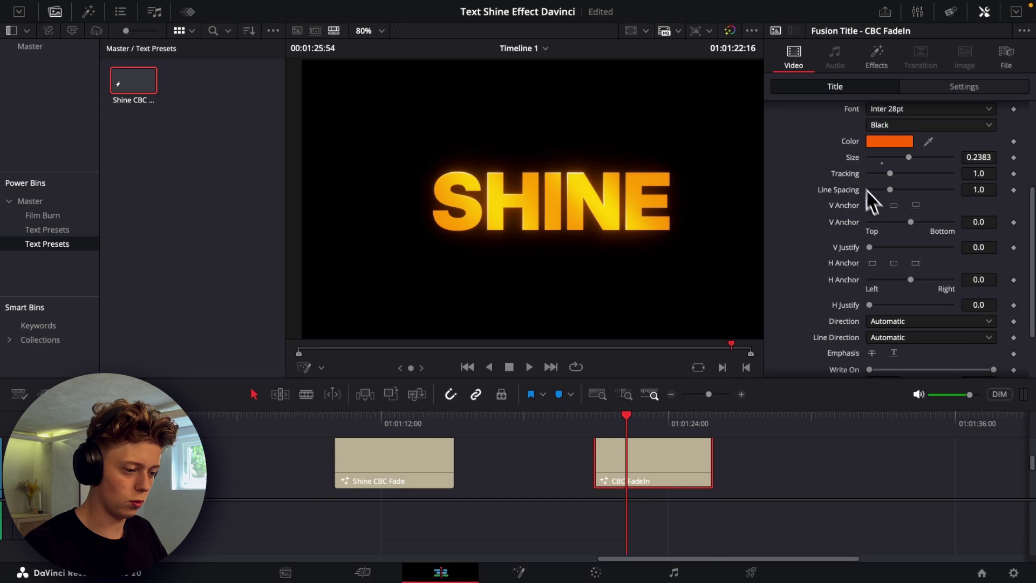
click(897, 146)
drag(209, 349, 168, 394)
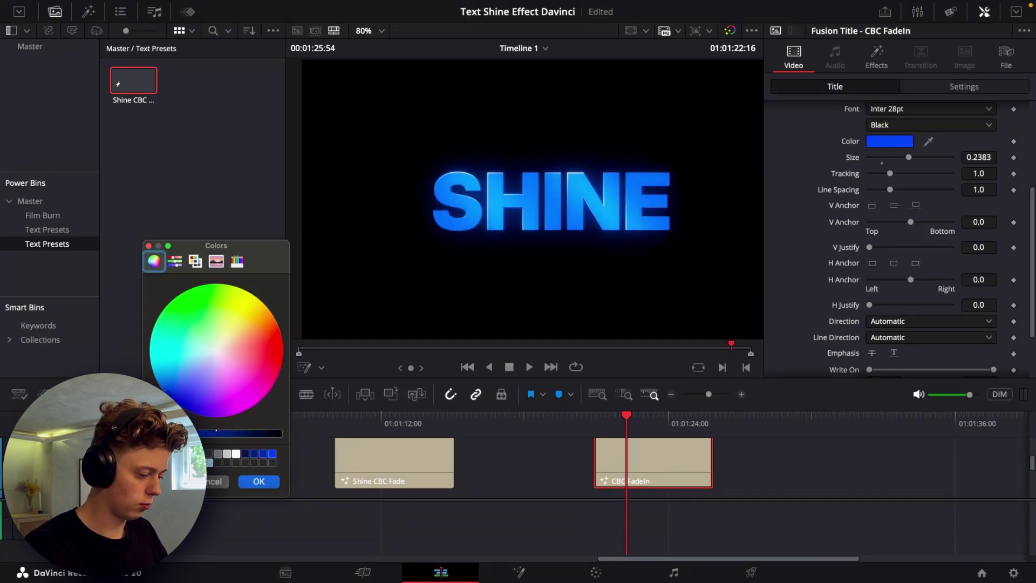
click(259, 481)
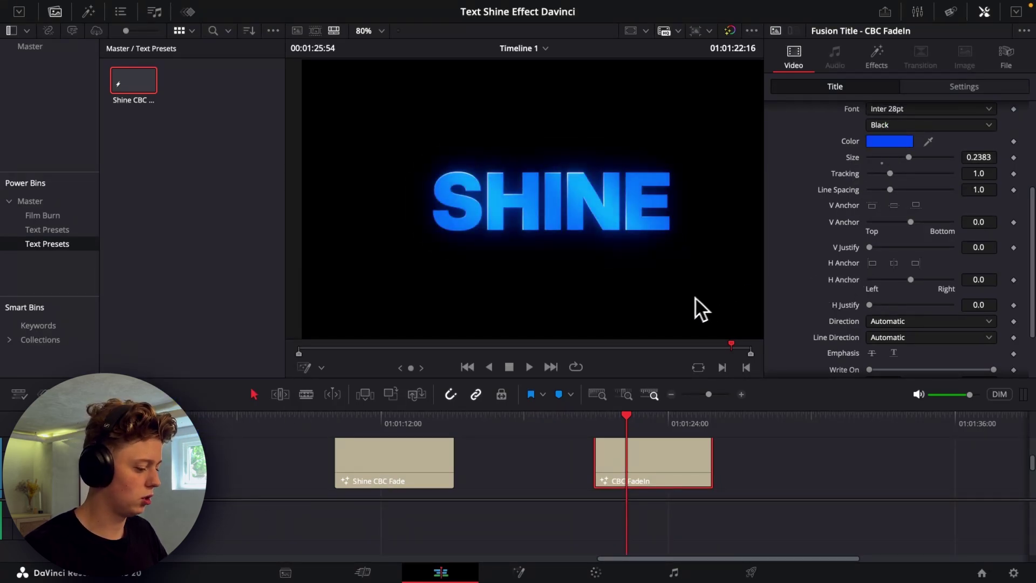